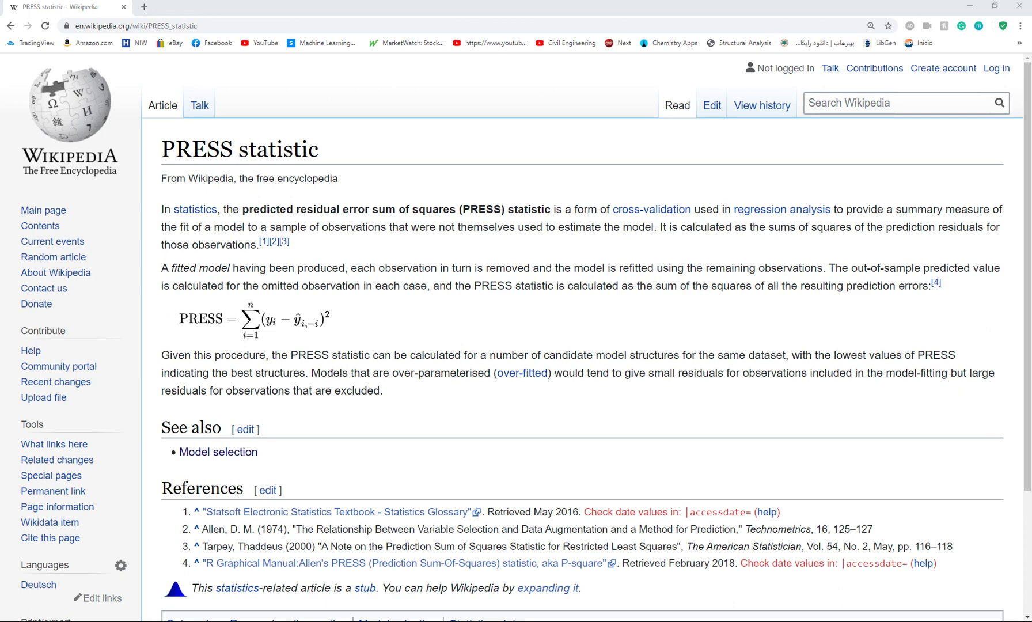
Step: Bring Word's Draft 2 forward to show Table 1 of the ten time-variant surface chloride models
{"action": "left_click", "coordinate": [275, 619]}
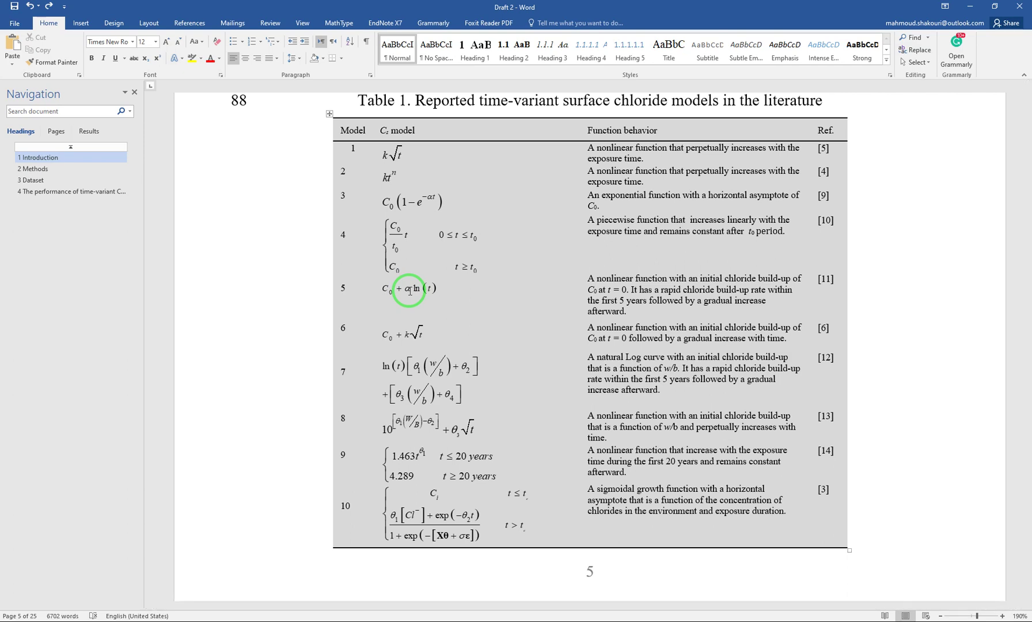
Step: Minimize Word and switch to the SPSS Untitled2 dataset holding the eight Time and Cs cases
{"action": "left_click", "coordinate": [964, 10]}
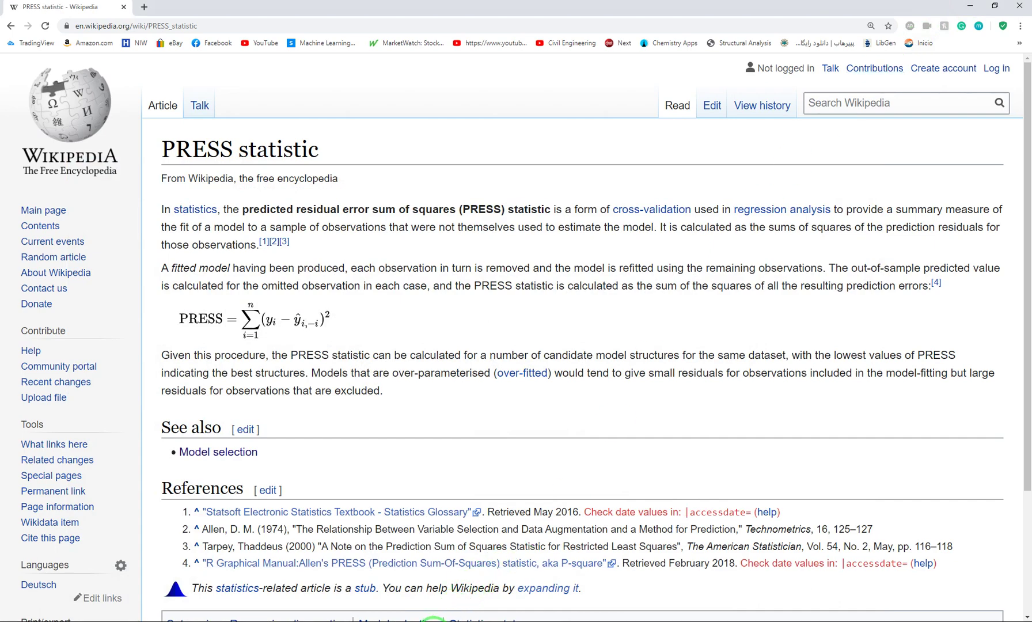
{"action": "mouse_move", "coordinate": [449, 619]}
{"action": "left_click", "coordinate": [516, 585]}
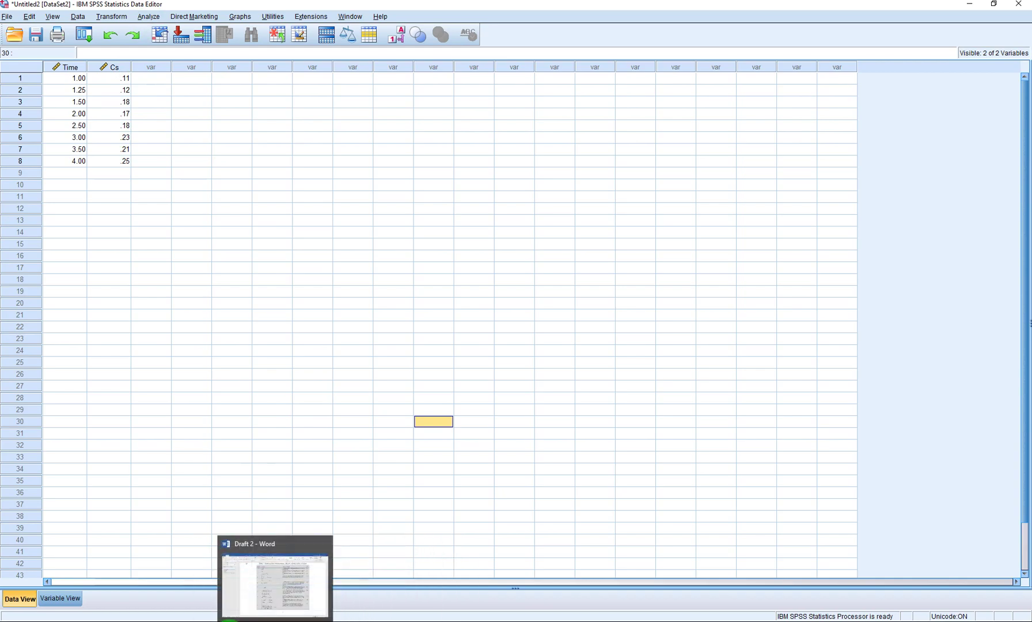
{"action": "left_click", "coordinate": [118, 581]}
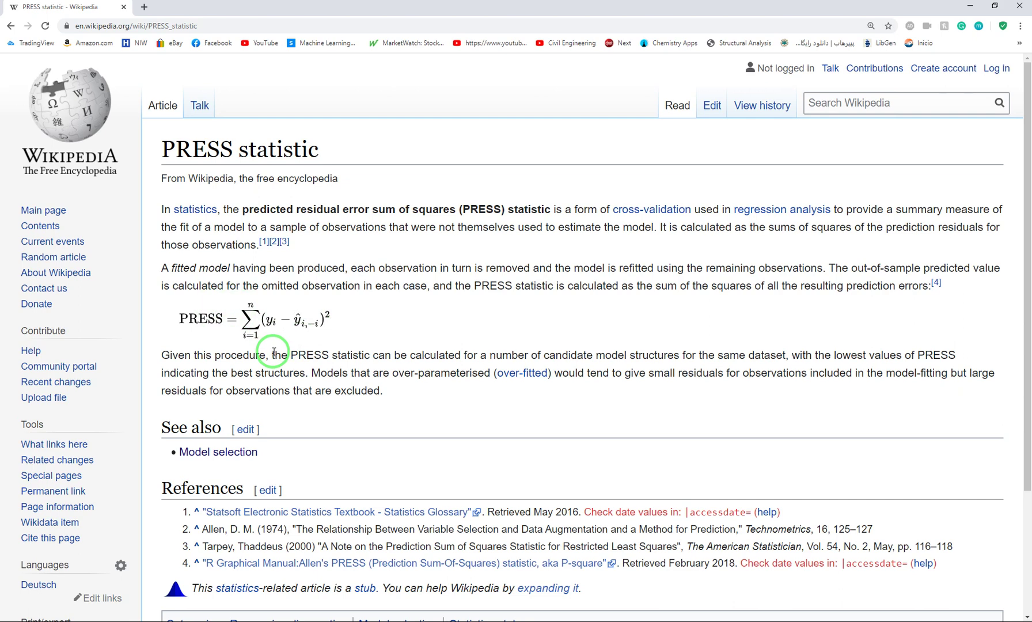
Step: Start a Nonlinear Regression and set Cs as the dependent variable
{"action": "left_click", "coordinate": [973, 7]}
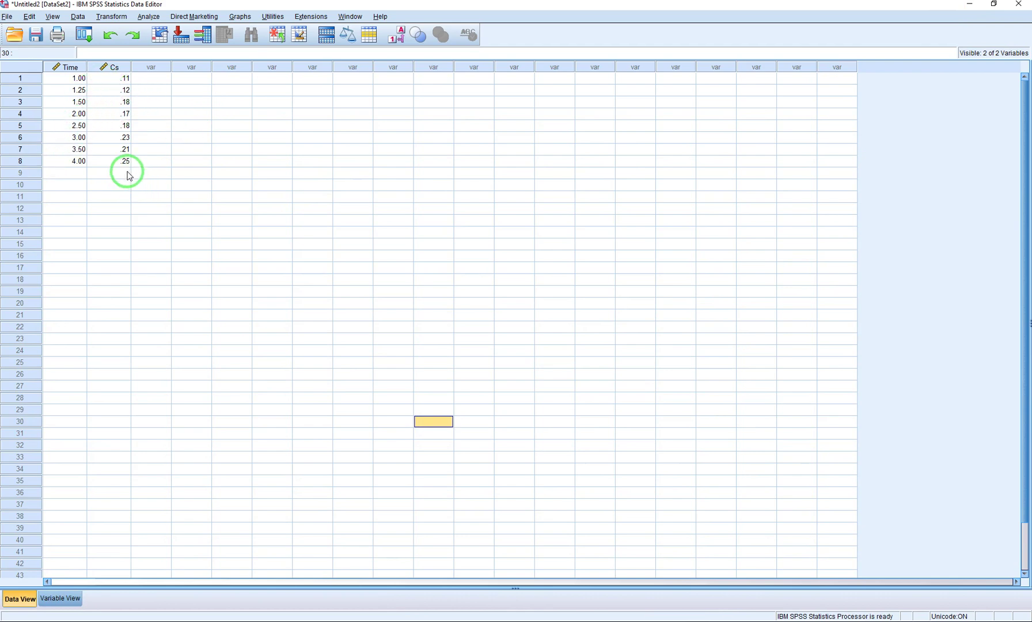
{"action": "left_click", "coordinate": [145, 17]}
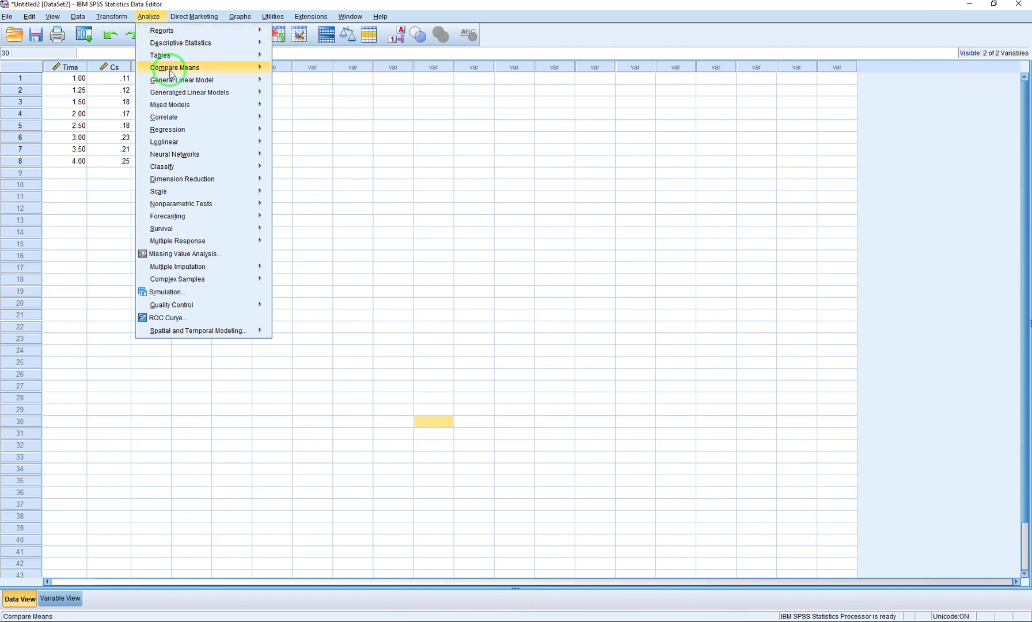
{"action": "mouse_move", "coordinate": [194, 129]}
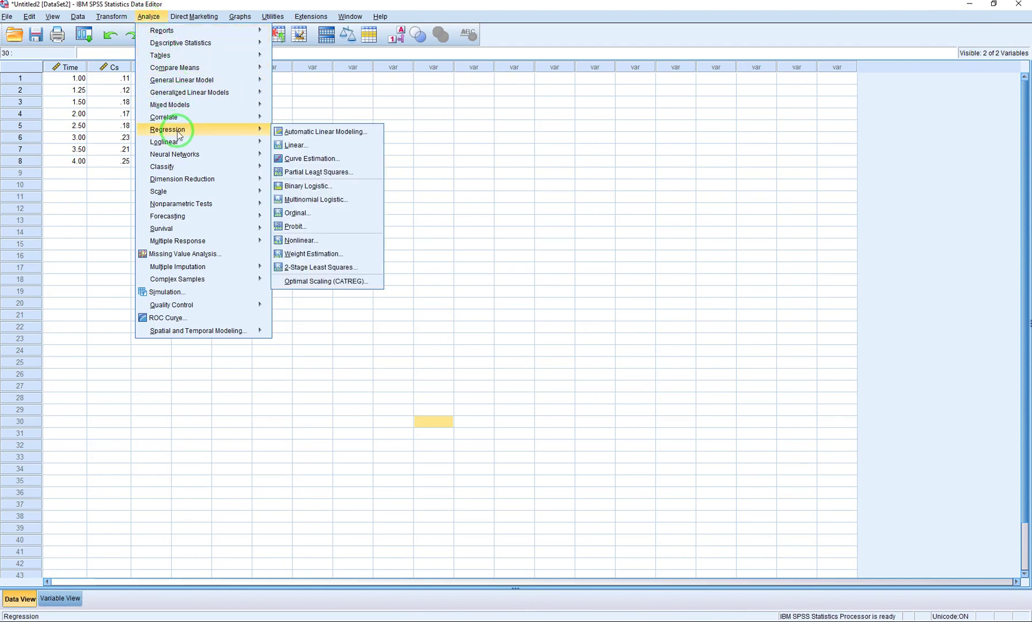
{"action": "left_click", "coordinate": [296, 245]}
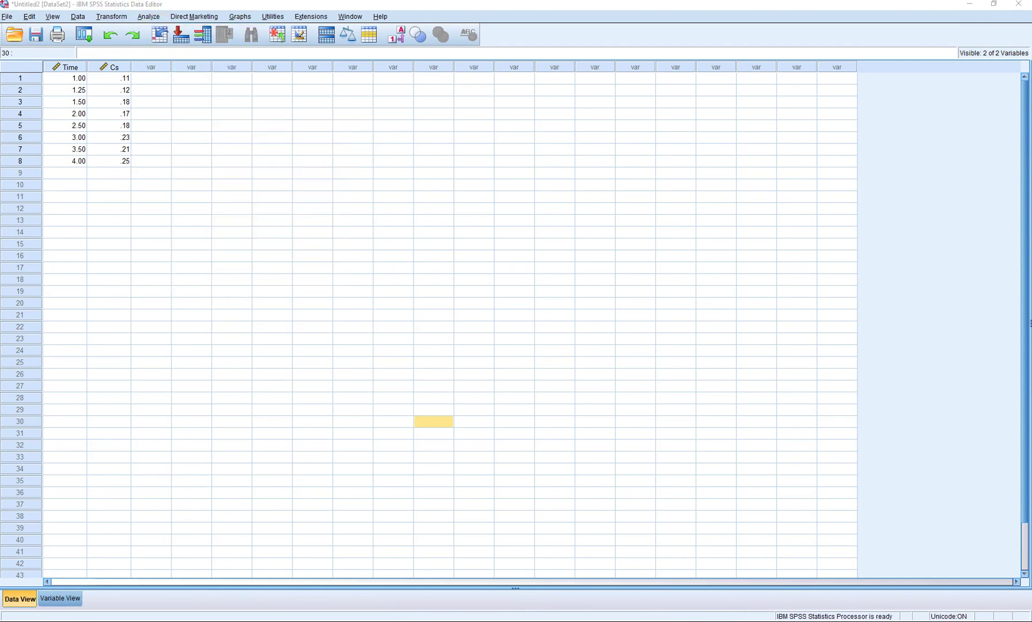
{"action": "left_click_drag", "start_coordinate": [332, 198], "coordinate": [534, 159]}
{"action": "left_click", "coordinate": [351, 201]}
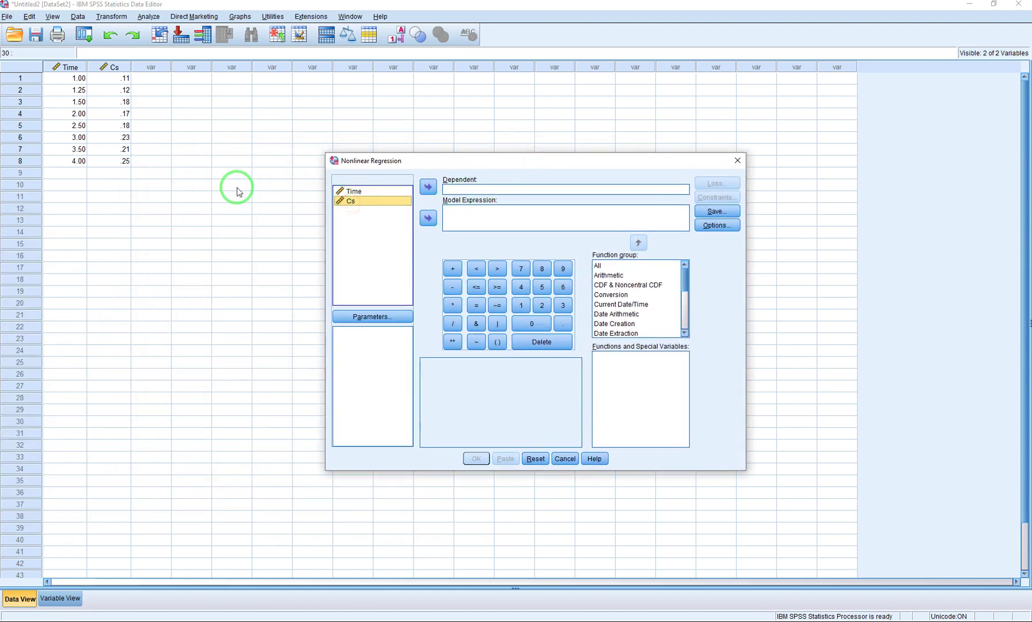
{"action": "left_click", "coordinate": [428, 188]}
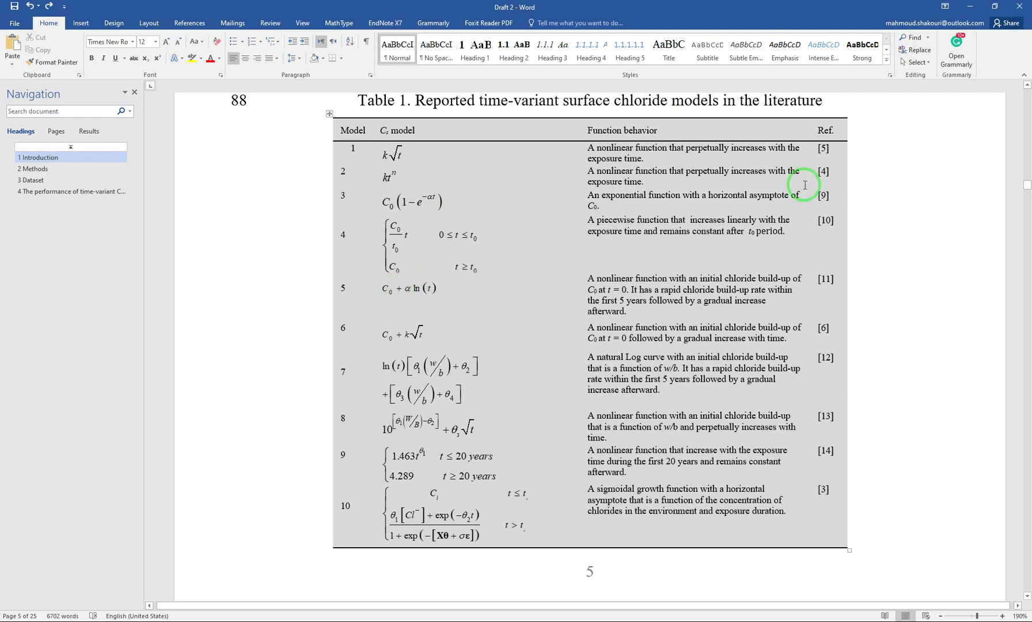
Step: Enter the model expression 0.11+a*Ln(Time)
{"action": "left_click", "coordinate": [974, 6]}
{"action": "left_click", "coordinate": [488, 212]}
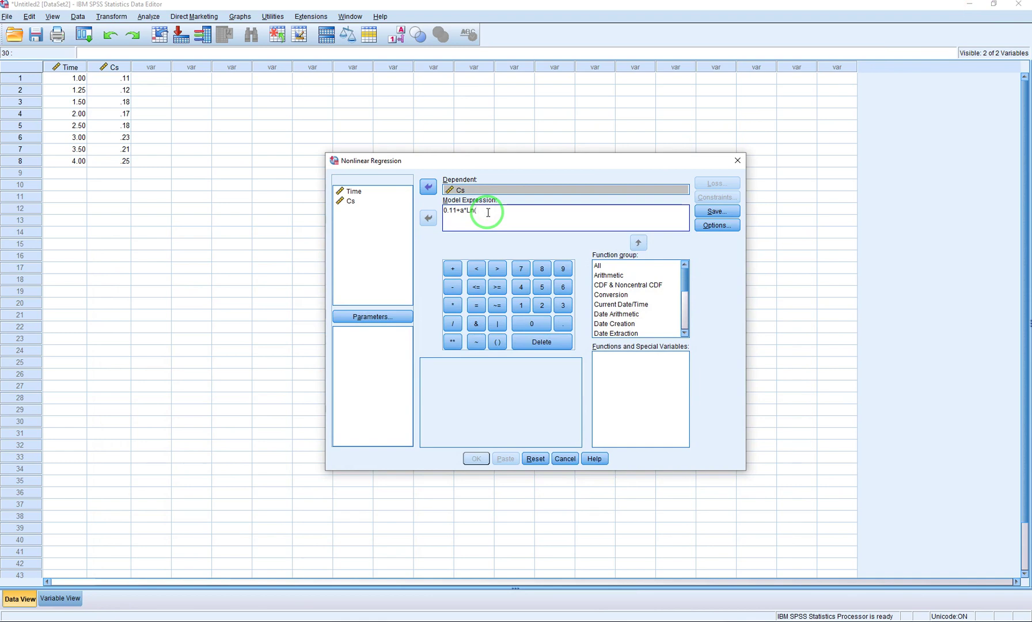
{"action": "left_click", "coordinate": [354, 193]}
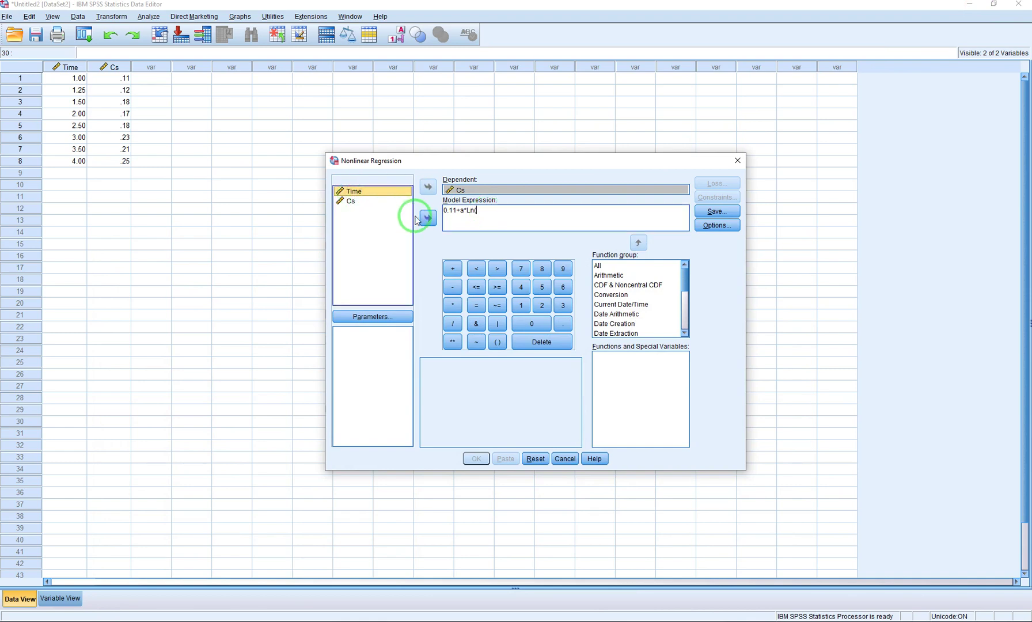
{"action": "left_click", "coordinate": [426, 219]}
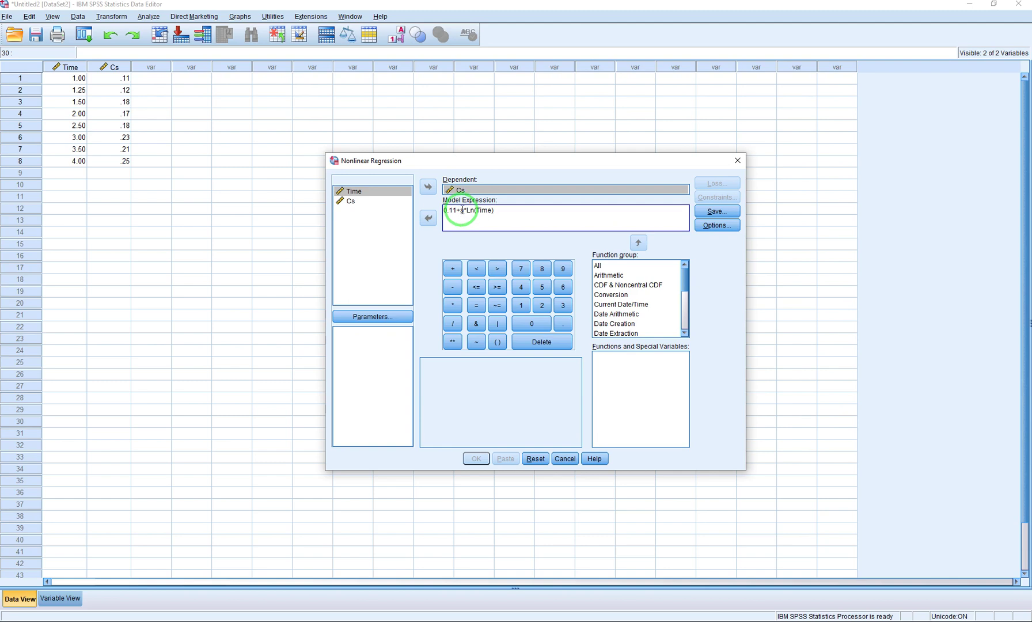
{"action": "double_click", "coordinate": [462, 211]}
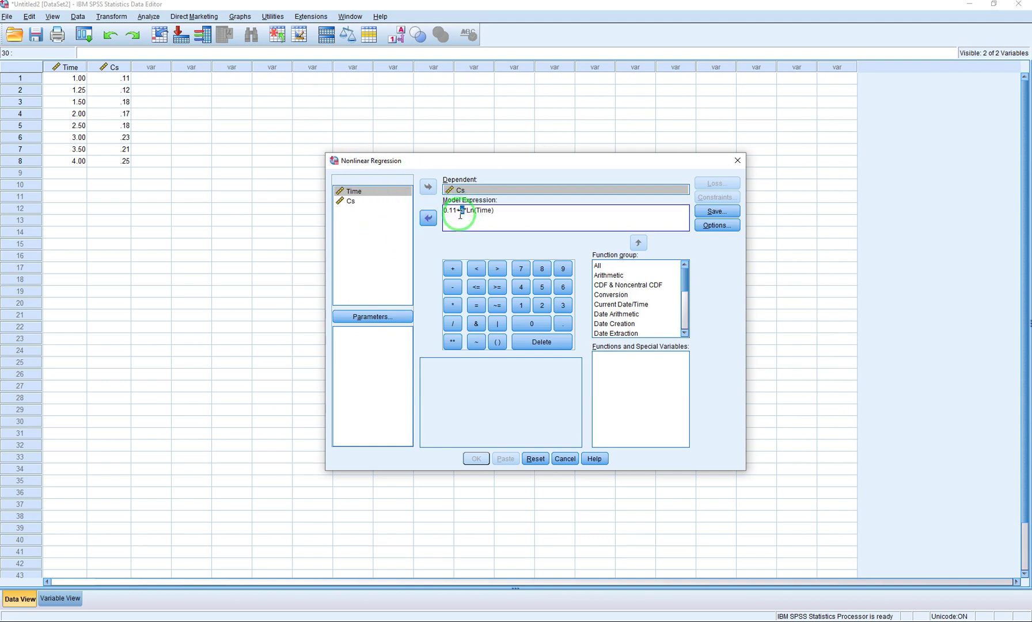
Step: Define parameter a with a starting value of 1 and confirm the parameters
{"action": "left_click", "coordinate": [376, 317]}
{"action": "left_click_drag", "start_coordinate": [242, 246], "coordinate": [304, 248]}
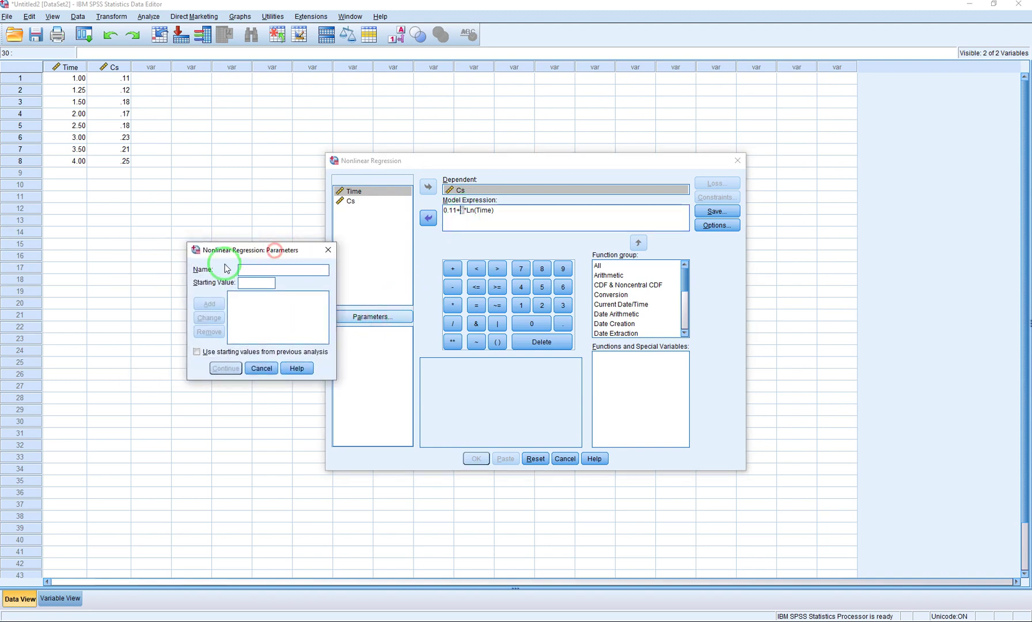
{"action": "left_click", "coordinate": [252, 269]}
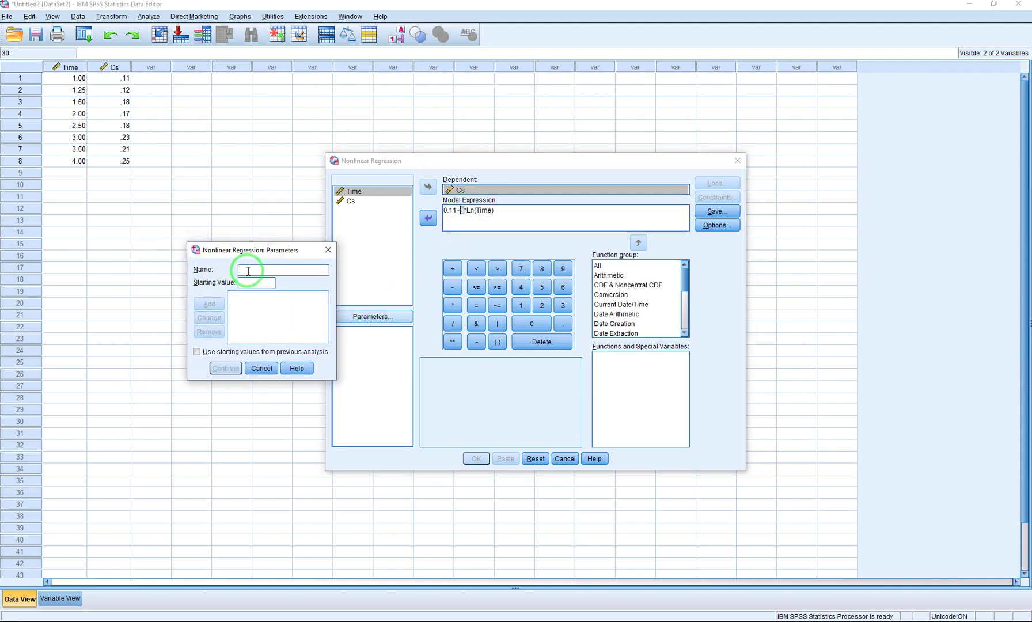
{"action": "type", "text": "a"}
{"action": "left_click", "coordinate": [249, 284]}
{"action": "type", "text": "1"}
{"action": "left_click", "coordinate": [209, 303]}
{"action": "left_click", "coordinate": [226, 368]}
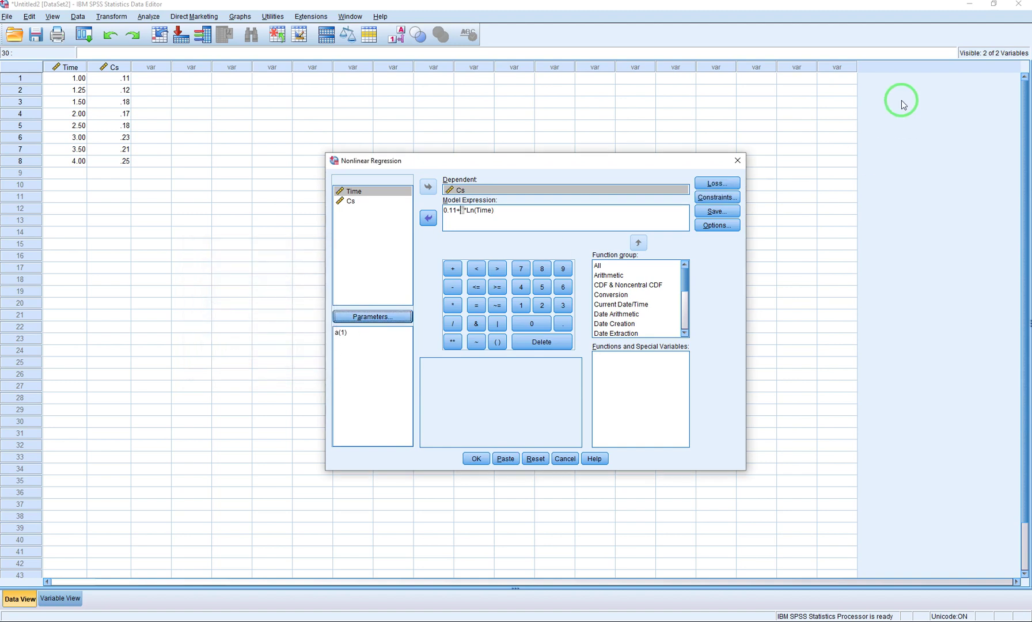
Step: Save predicted values as a new variable and run the nonlinear regression
{"action": "left_click", "coordinate": [704, 218]}
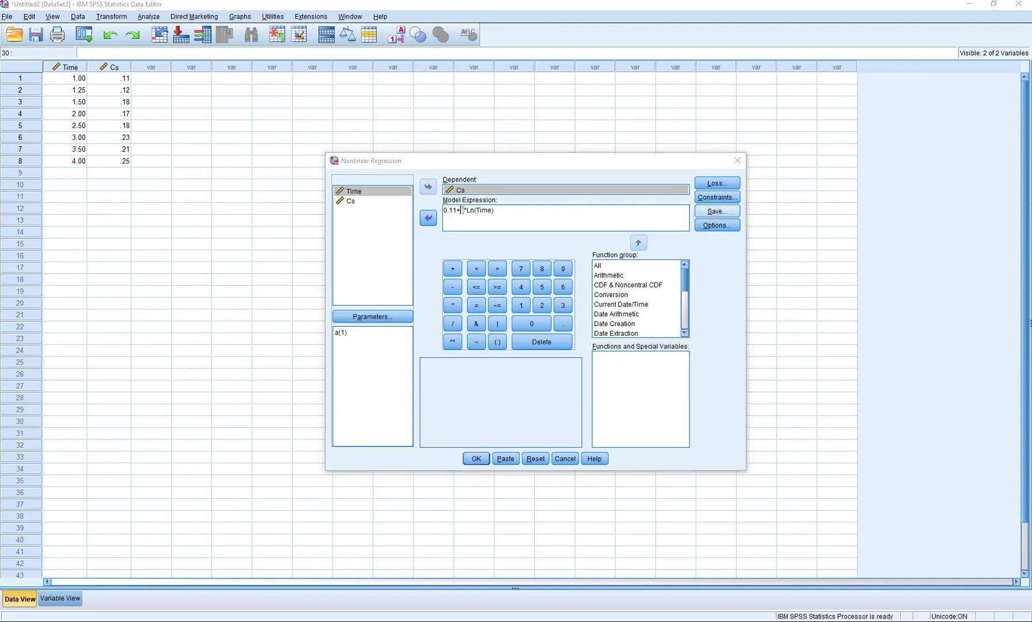
{"action": "left_click_drag", "start_coordinate": [76, 237], "coordinate": [238, 249]}
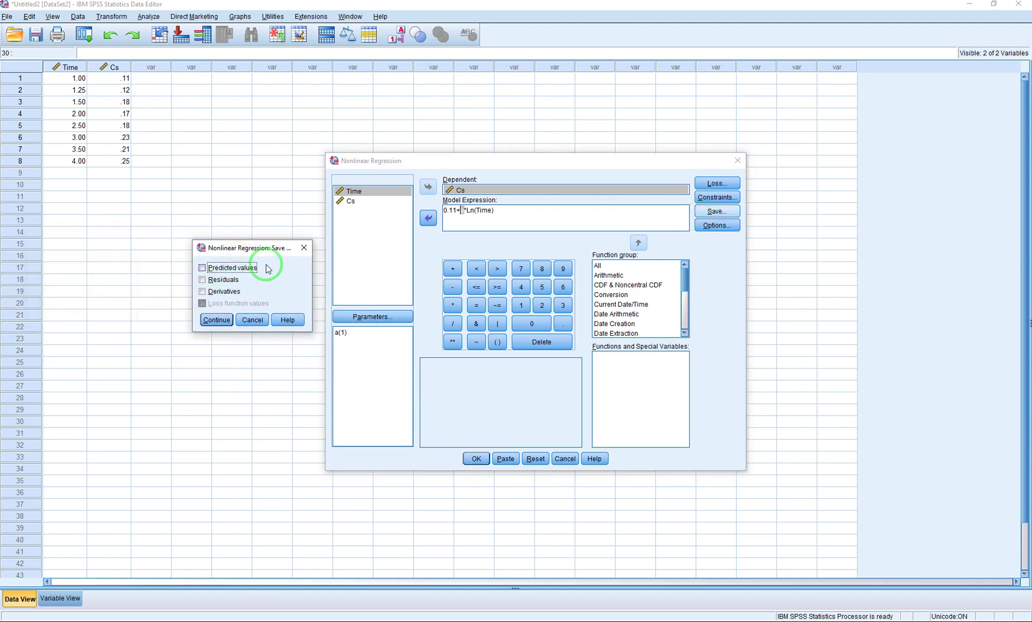
{"action": "left_click", "coordinate": [201, 269]}
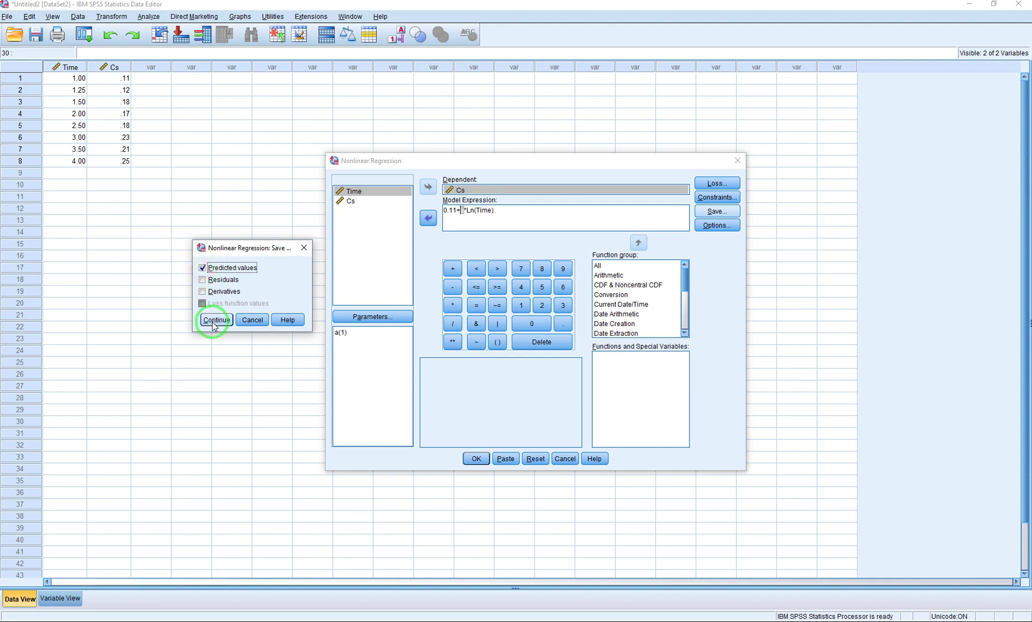
{"action": "left_click", "coordinate": [216, 321]}
{"action": "left_click", "coordinate": [473, 459]}
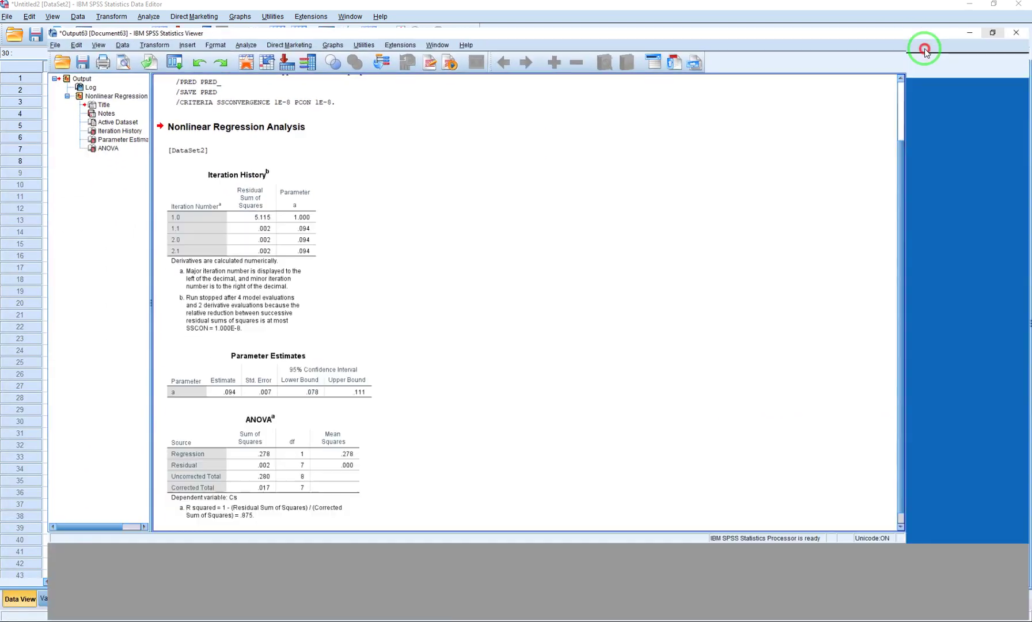
Step: Review the Parameter Estimates (a = .094) and ANOVA tables, then close the Output Viewer
{"action": "double_click", "coordinate": [926, 51]}
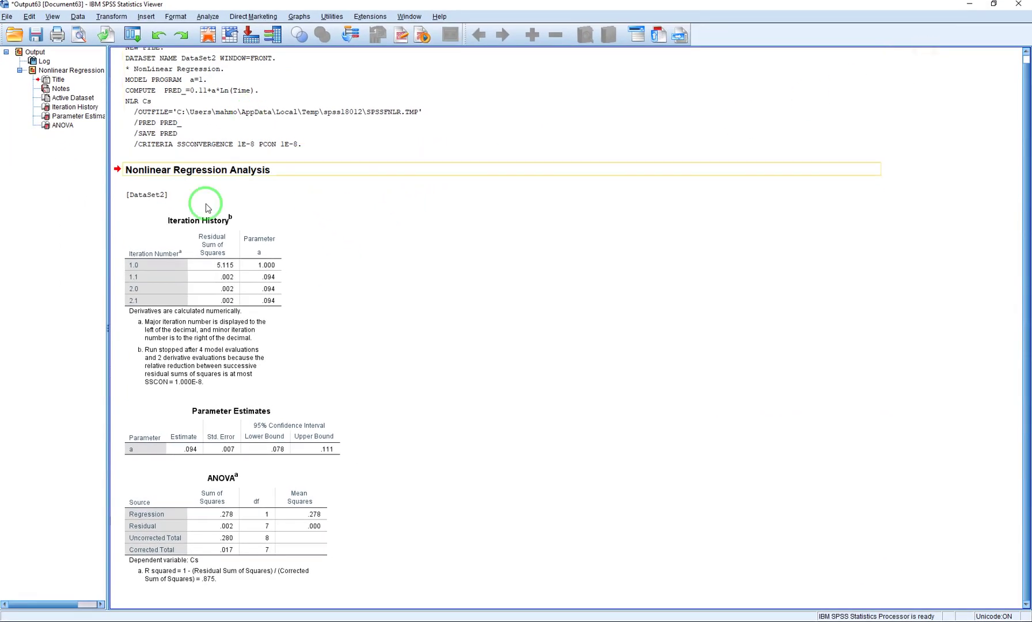
{"action": "left_click", "coordinate": [215, 407]}
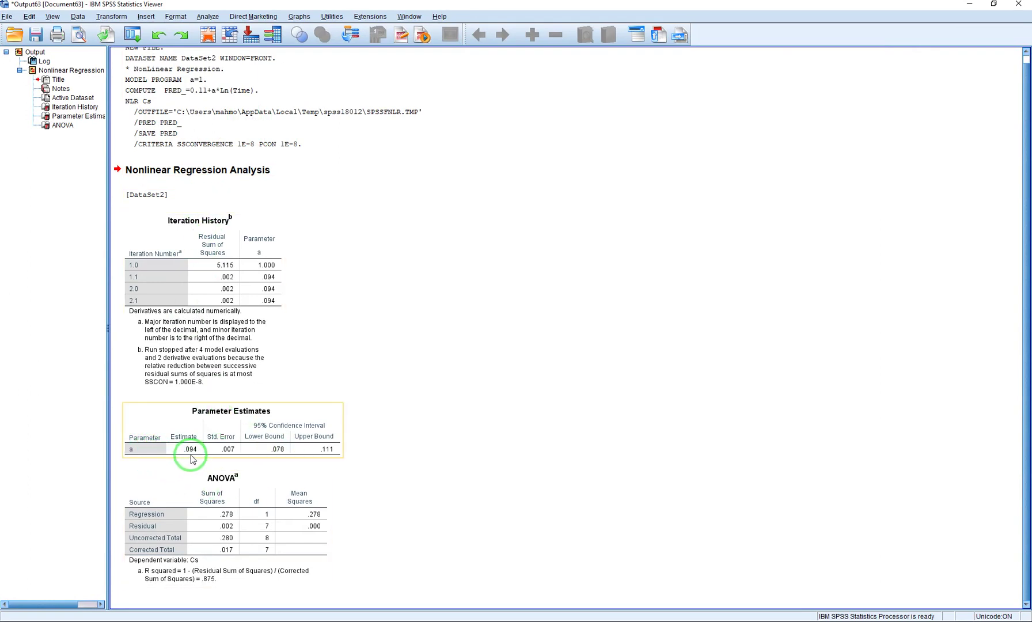
{"action": "left_click", "coordinate": [248, 515]}
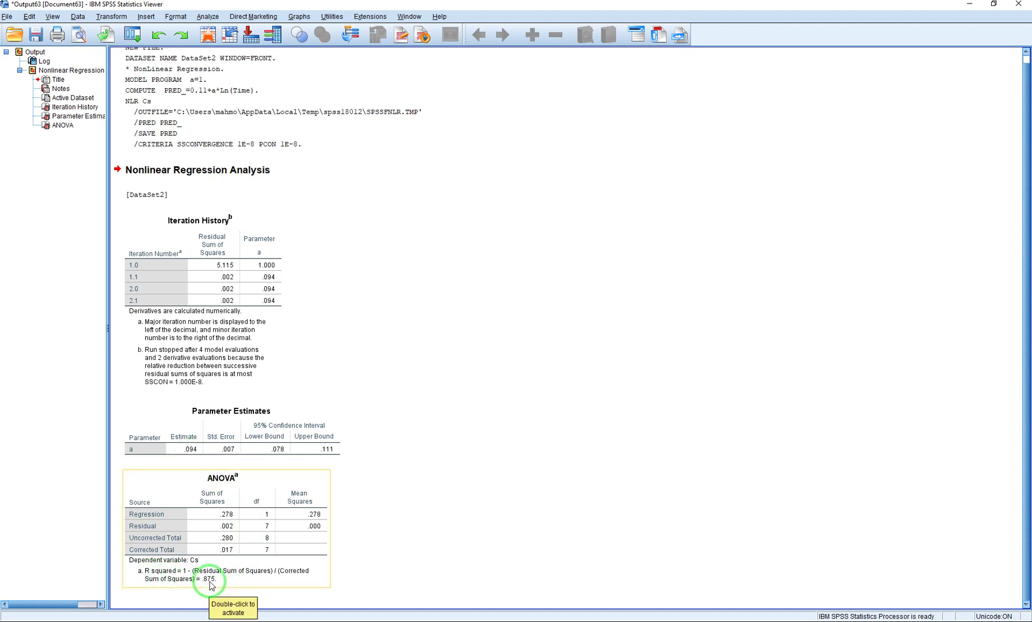
{"action": "left_click", "coordinate": [344, 519]}
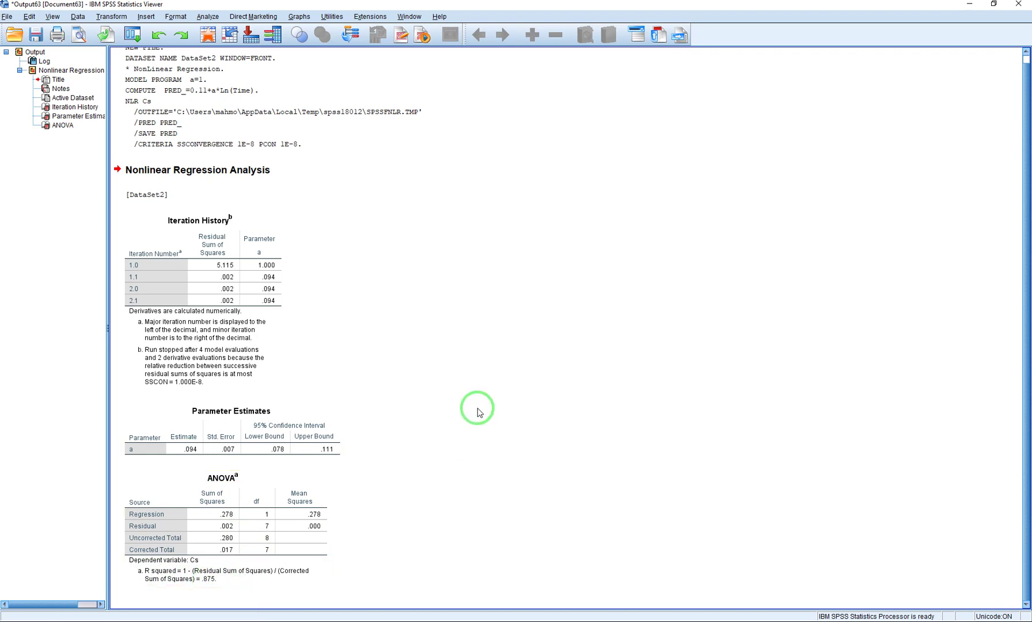
{"action": "left_click", "coordinate": [1015, 8]}
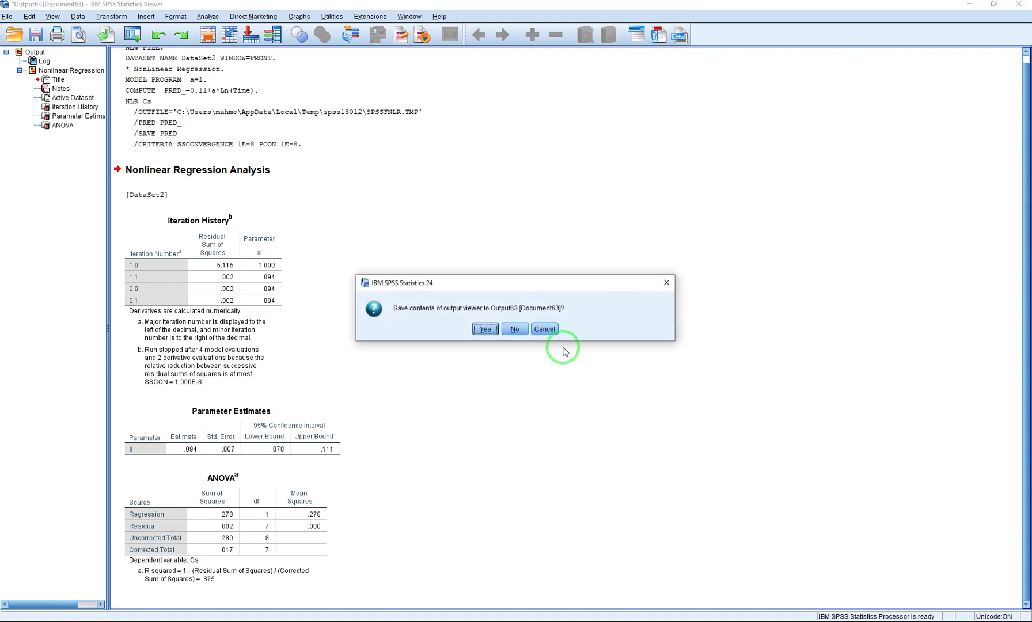
Step: Discard the output without saving and delete the PRED_ column from the data
{"action": "left_click", "coordinate": [511, 329]}
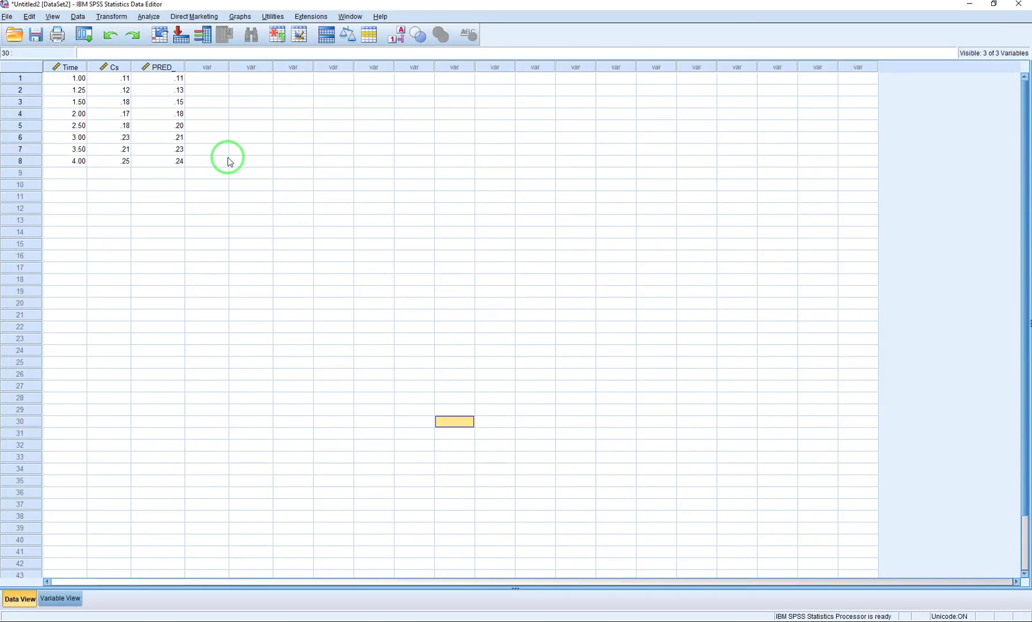
{"action": "left_click", "coordinate": [163, 67]}
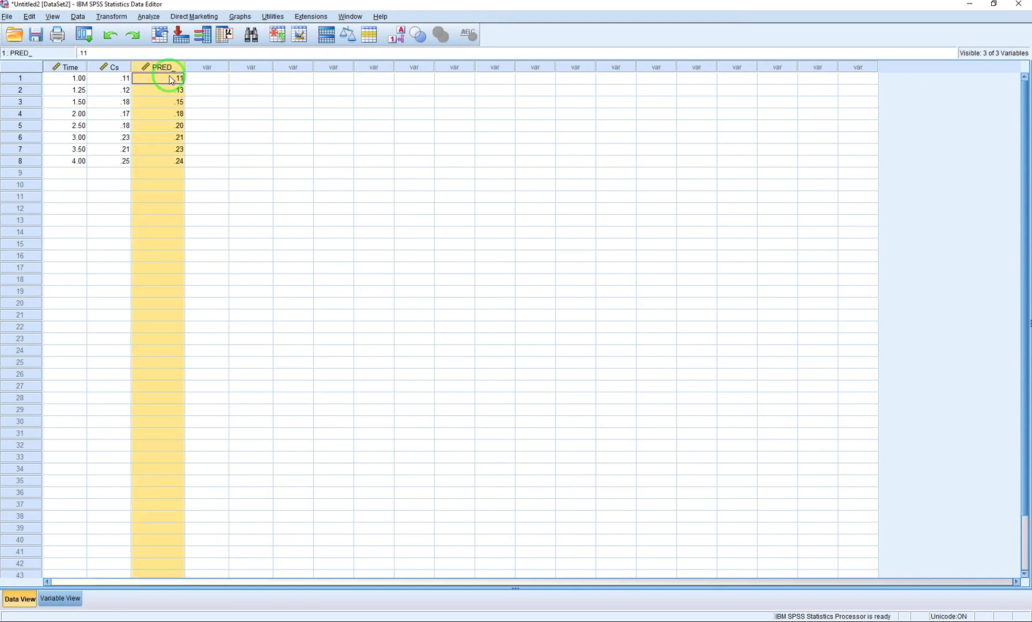
{"action": "key", "text": "Delete"}
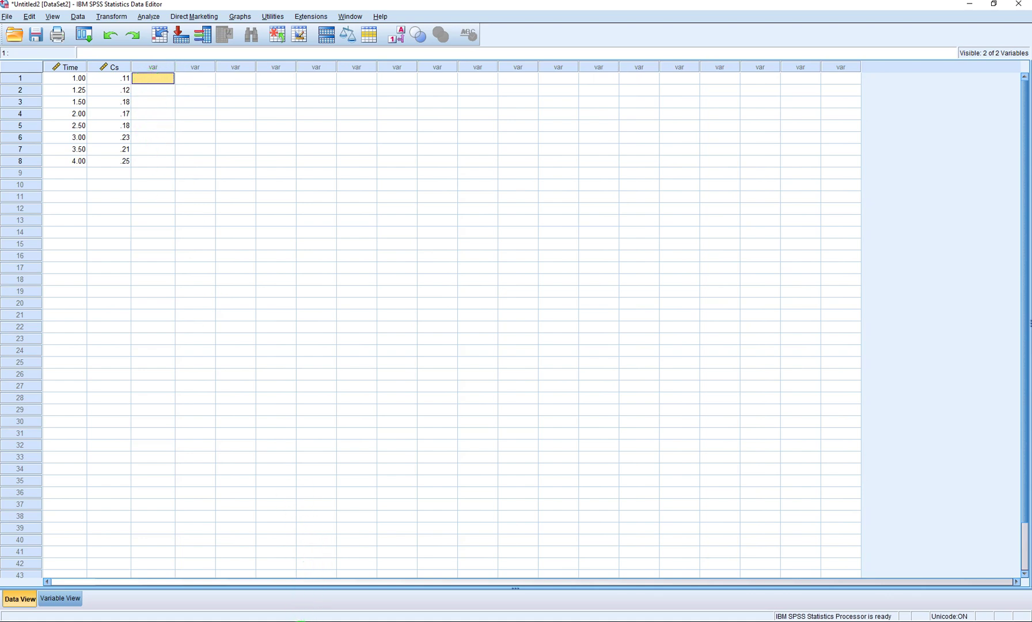
Step: Select all eight observed Cs values for copying into Excel
{"action": "left_click", "coordinate": [302, 620]}
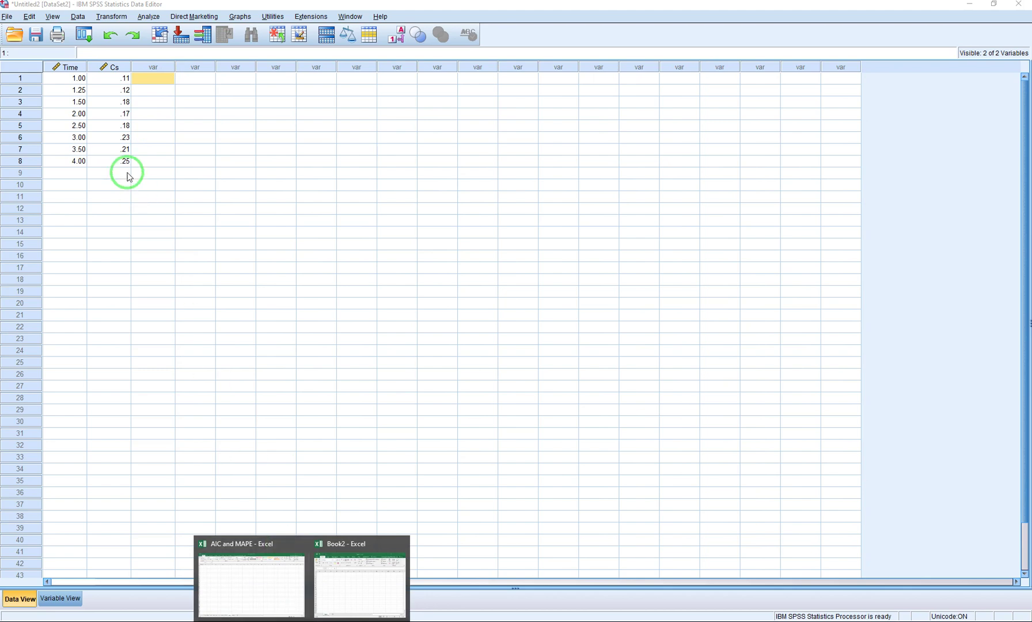
{"action": "left_click", "coordinate": [119, 78]}
{"action": "left_click_drag", "start_coordinate": [119, 79], "coordinate": [111, 164]}
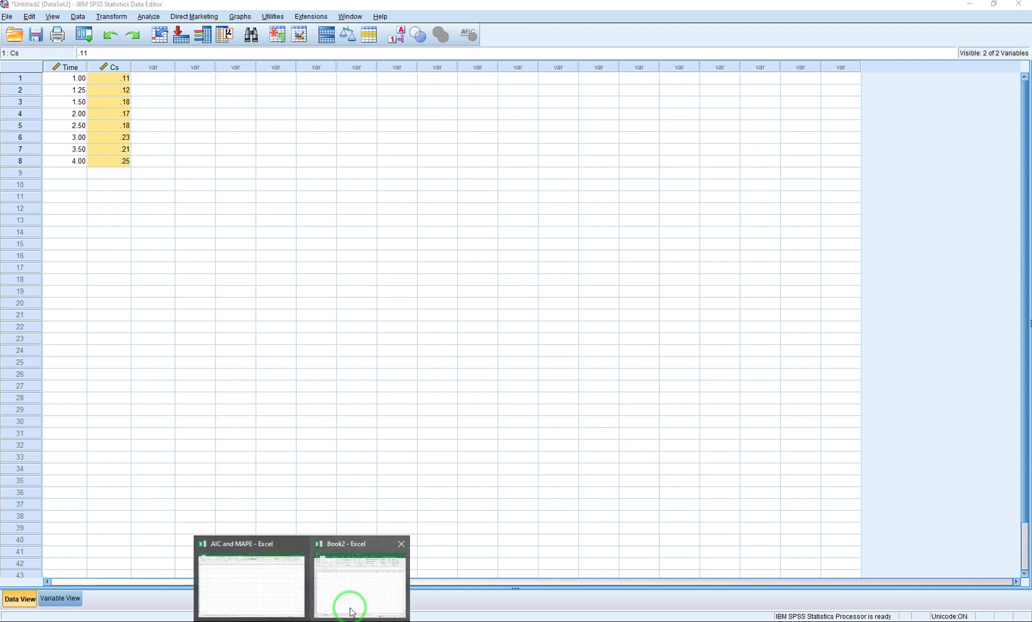
Step: In Book2, put the heading Observed in A1 and paste the eight Cs values below it
{"action": "left_click", "coordinate": [360, 591]}
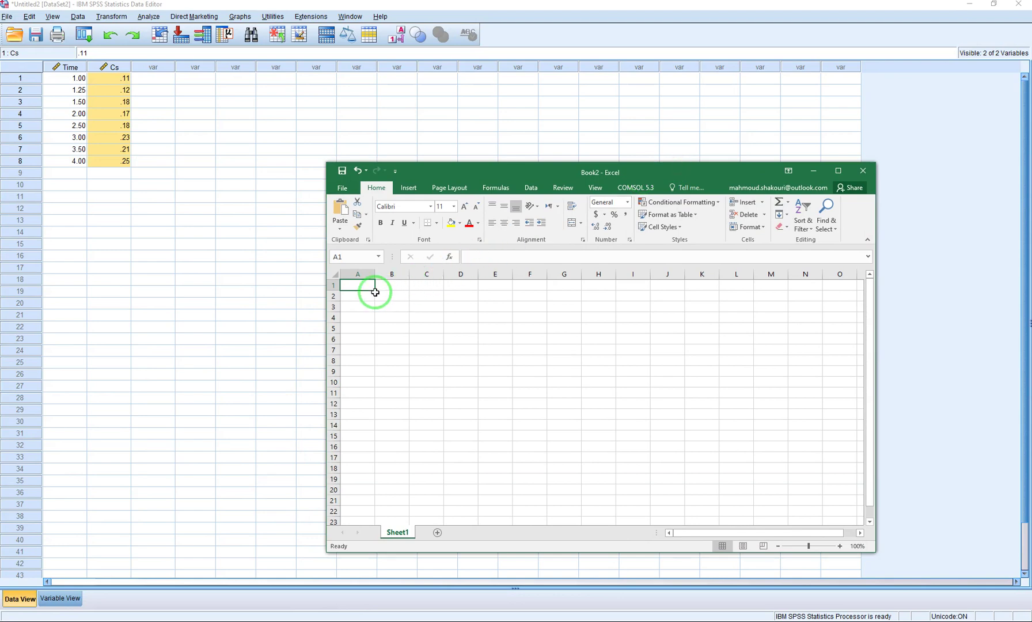
{"action": "type", "text": "Observed"}
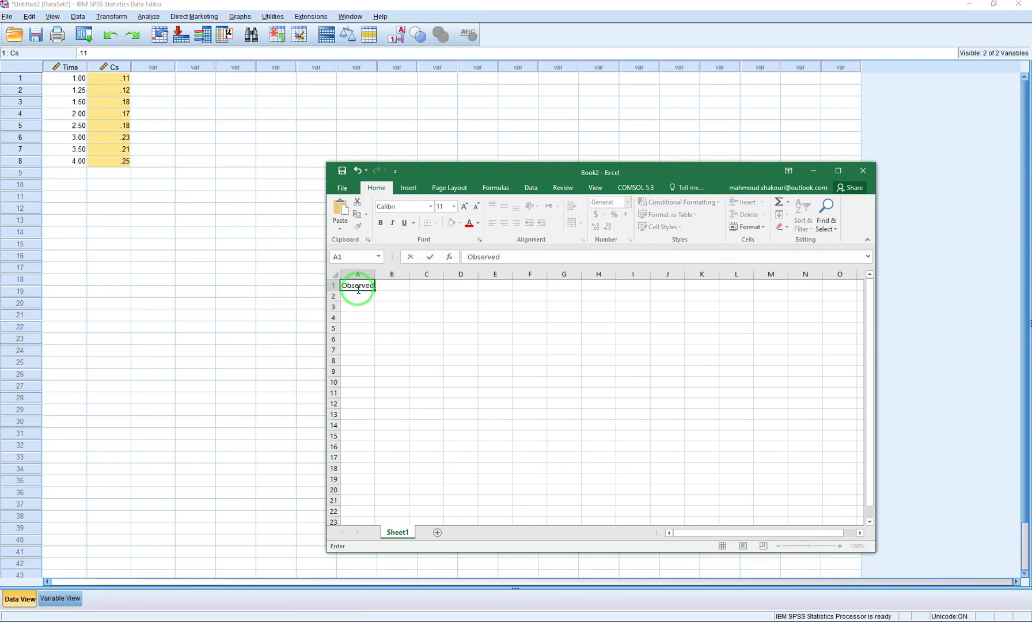
{"action": "key", "text": "Return"}
{"action": "type", "text": "0.11 0.12 0.18 0.17 0.18 0.23 0.21 0.25"}
Step: Add a Predicted heading in B1, widen column B, and minimize Excel
{"action": "left_click", "coordinate": [383, 286]}
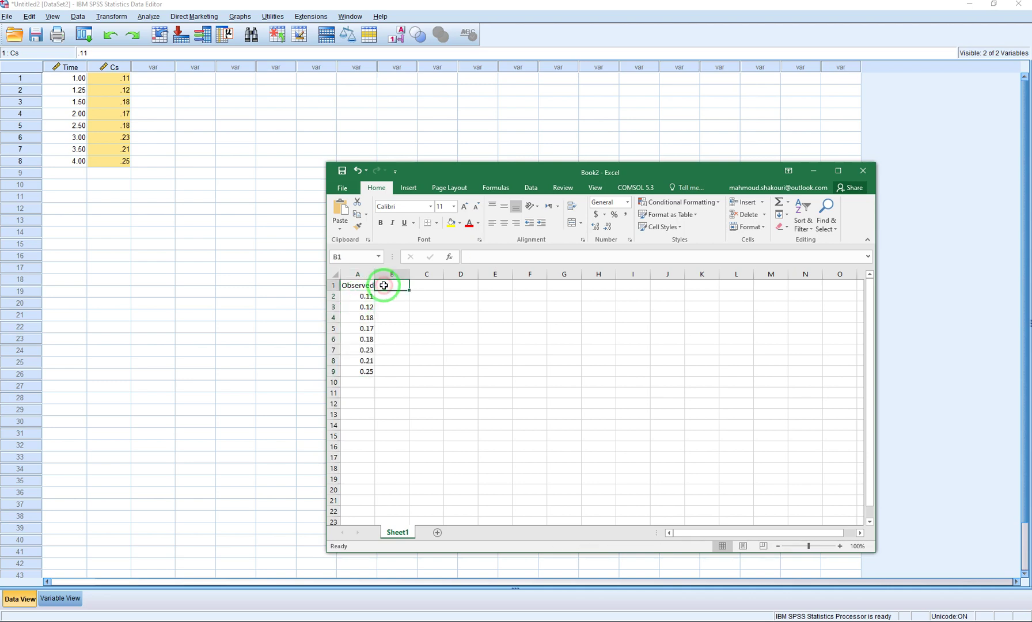
{"action": "type", "text": "Predicted"}
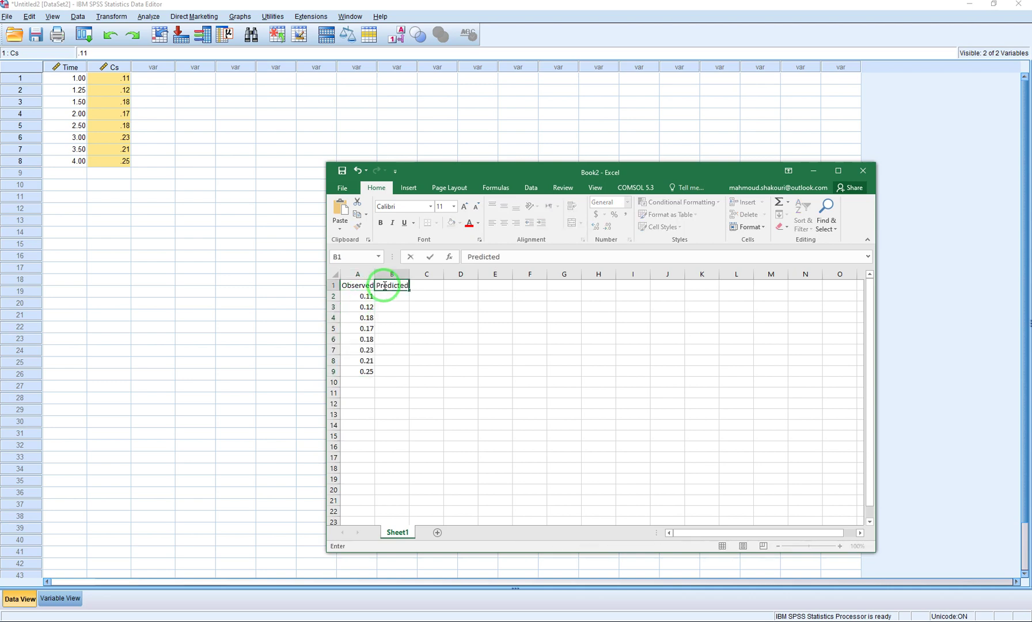
{"action": "left_click", "coordinate": [395, 329]}
{"action": "left_click_drag", "start_coordinate": [409, 277], "coordinate": [417, 277]}
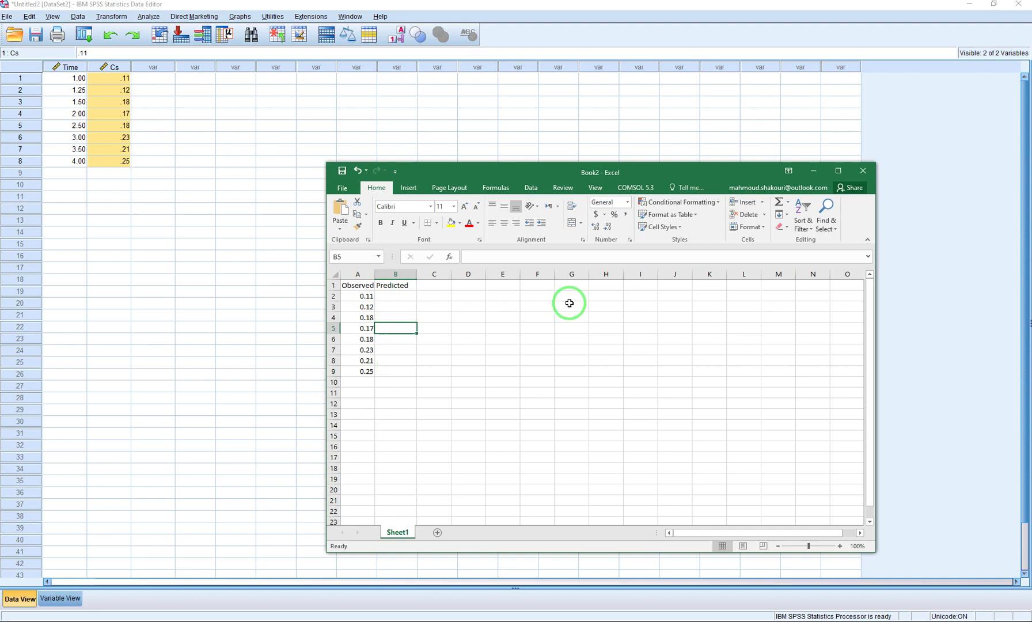
{"action": "left_click", "coordinate": [820, 172]}
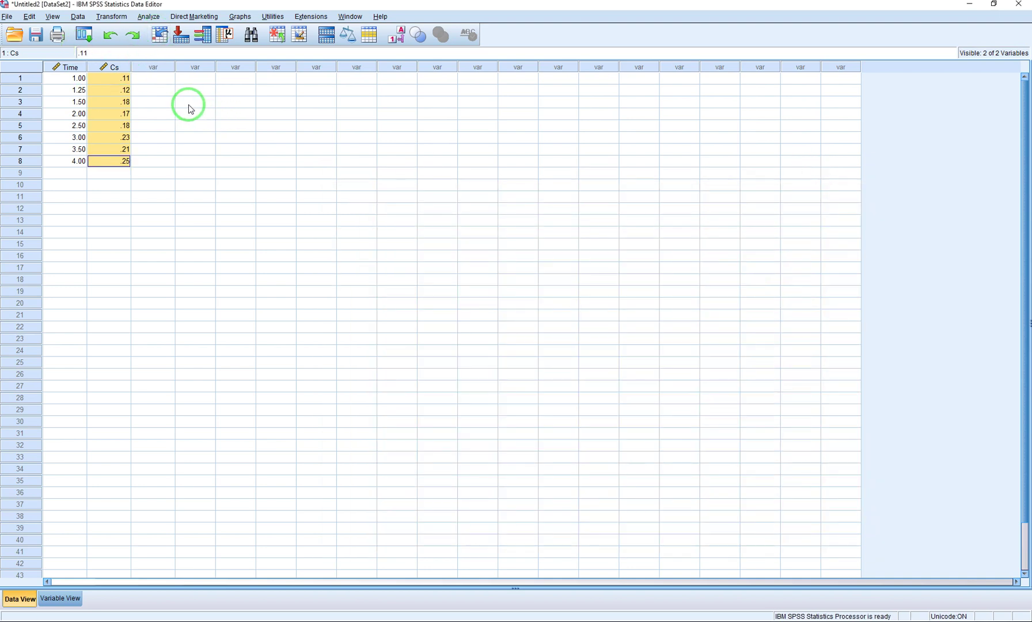
Step: Blank the row 1 Cs value and rerun the nonlinear regression
{"action": "left_click", "coordinate": [124, 78]}
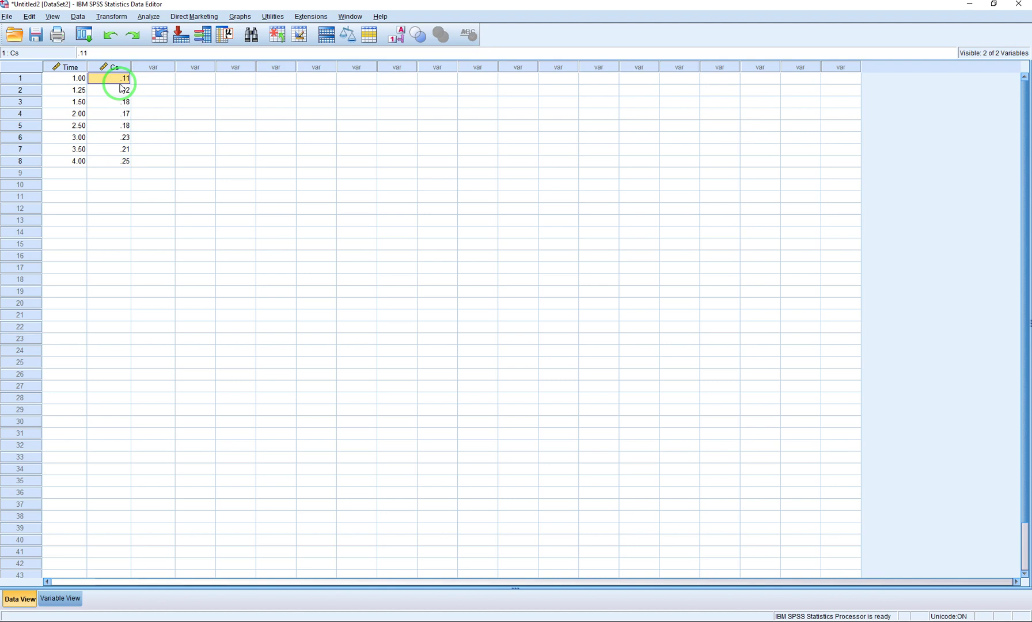
{"action": "left_click", "coordinate": [149, 16]}
{"action": "mouse_move", "coordinate": [179, 133]}
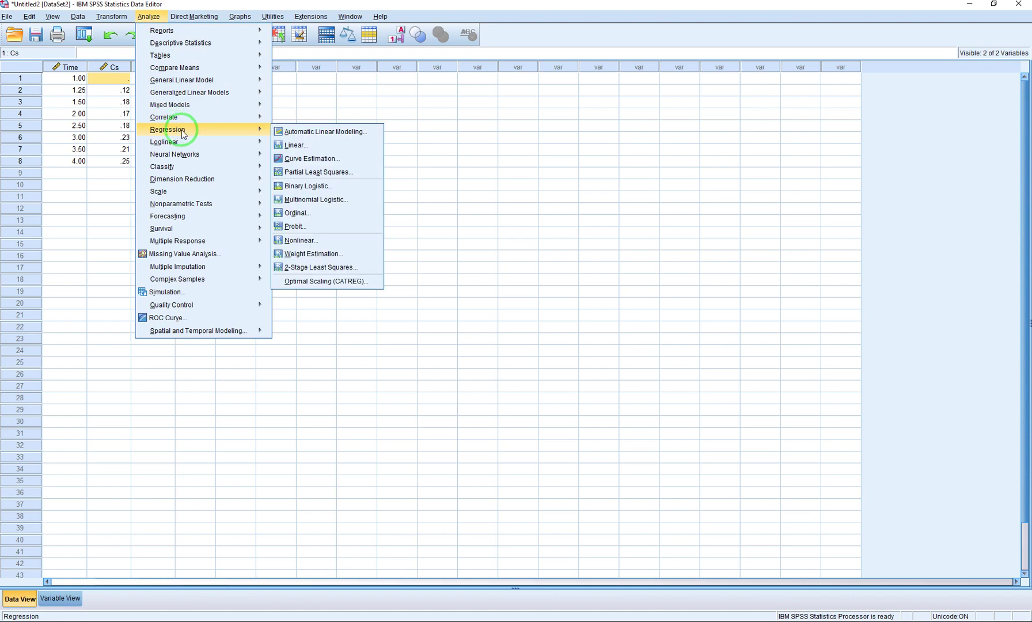
{"action": "left_click", "coordinate": [300, 240]}
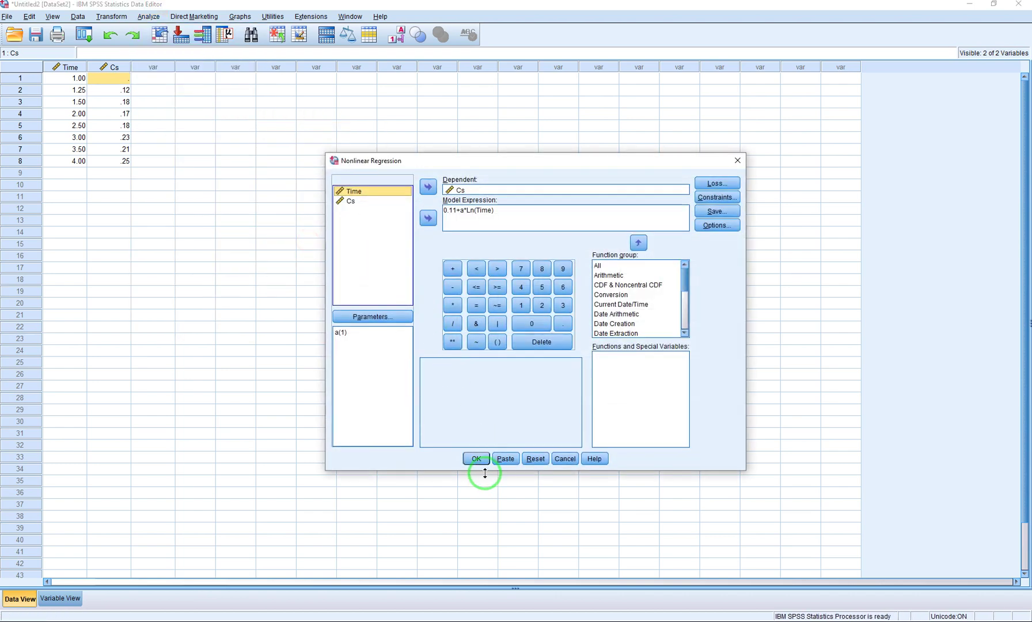
{"action": "left_click", "coordinate": [476, 459]}
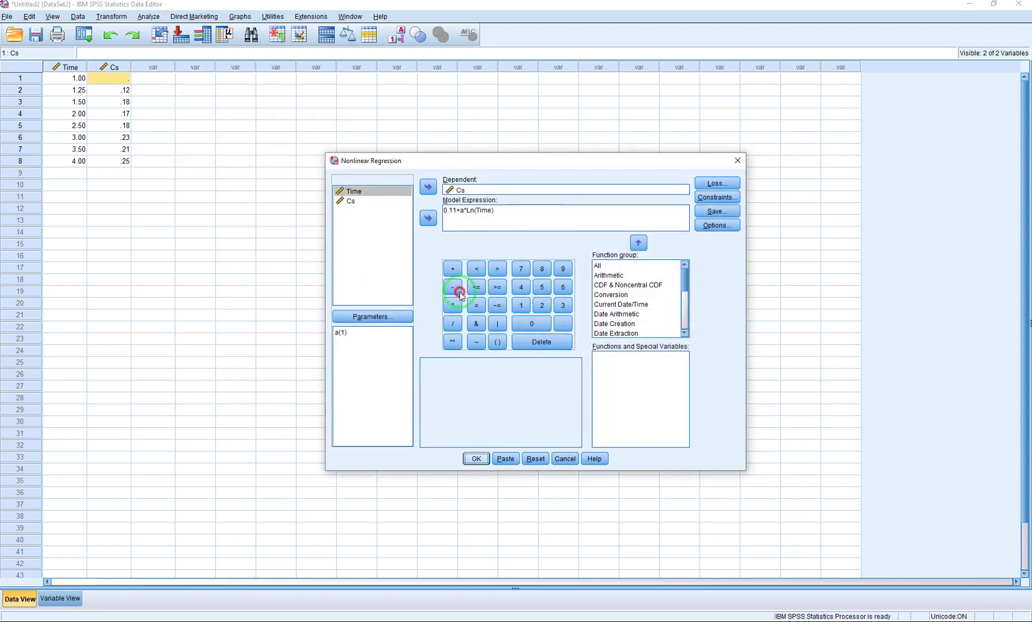
{"action": "left_click", "coordinate": [475, 459]}
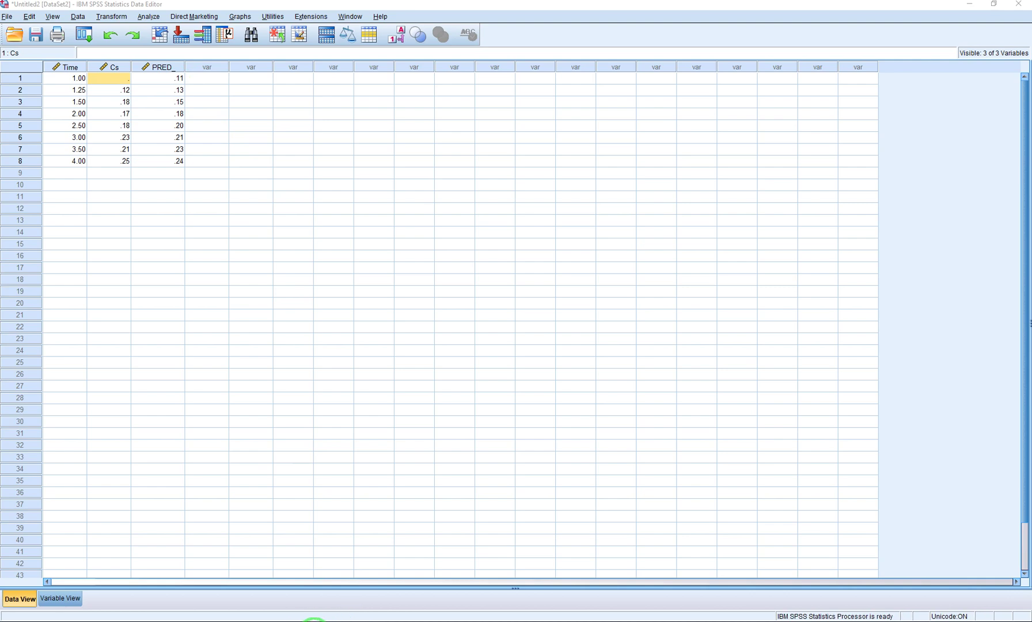
Step: Enter the leave-one-out prediction 0.11 in Excel cell B2
{"action": "mouse_move", "coordinate": [307, 619]}
{"action": "left_click", "coordinate": [339, 604]}
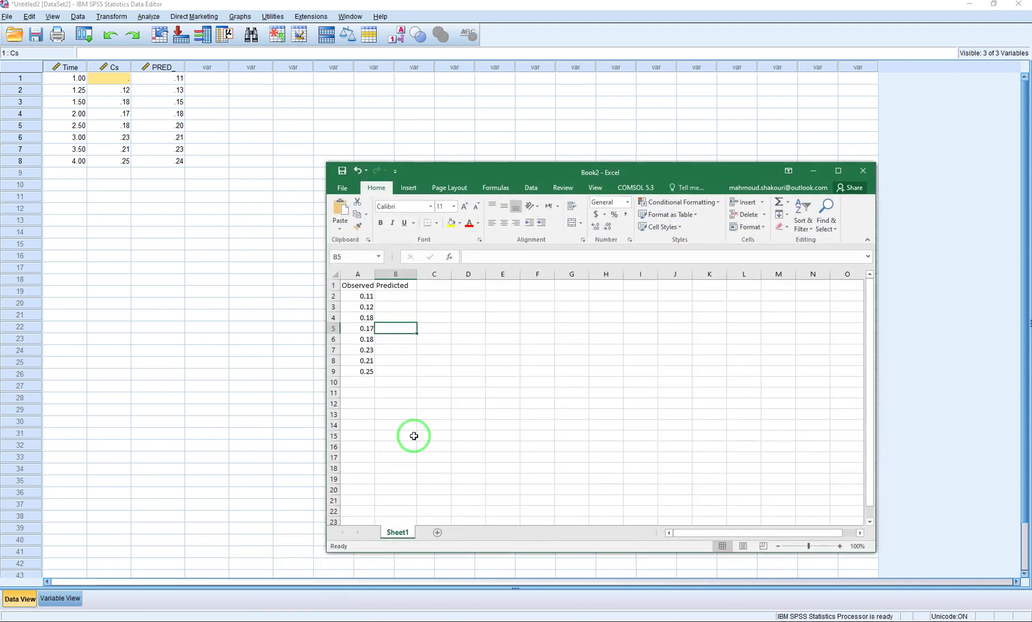
{"action": "left_click", "coordinate": [390, 298]}
{"action": "type", "text": "0.11"}
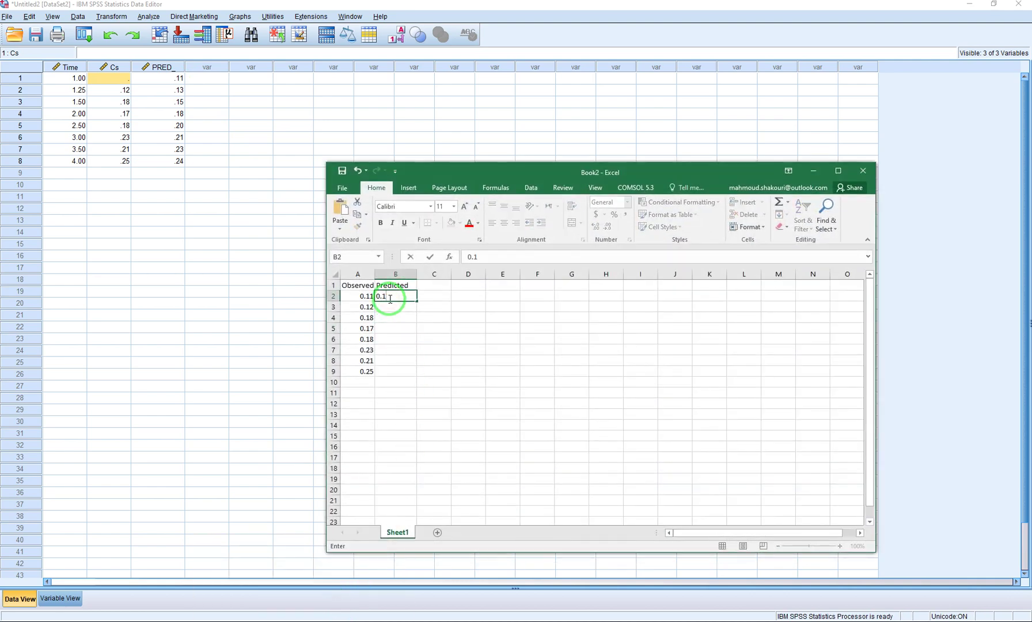
Step: Restore .11 as row 1's Cs value in SPSS and clear row 2's Cs value
{"action": "left_click", "coordinate": [212, 256]}
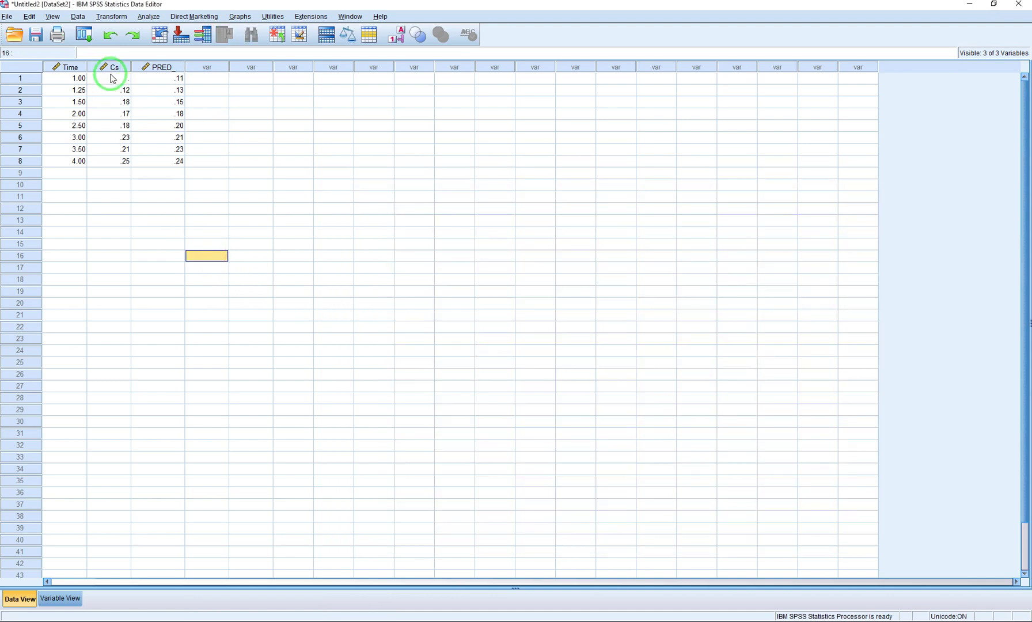
{"action": "left_click", "coordinate": [113, 82]}
{"action": "type", "text": "0"}
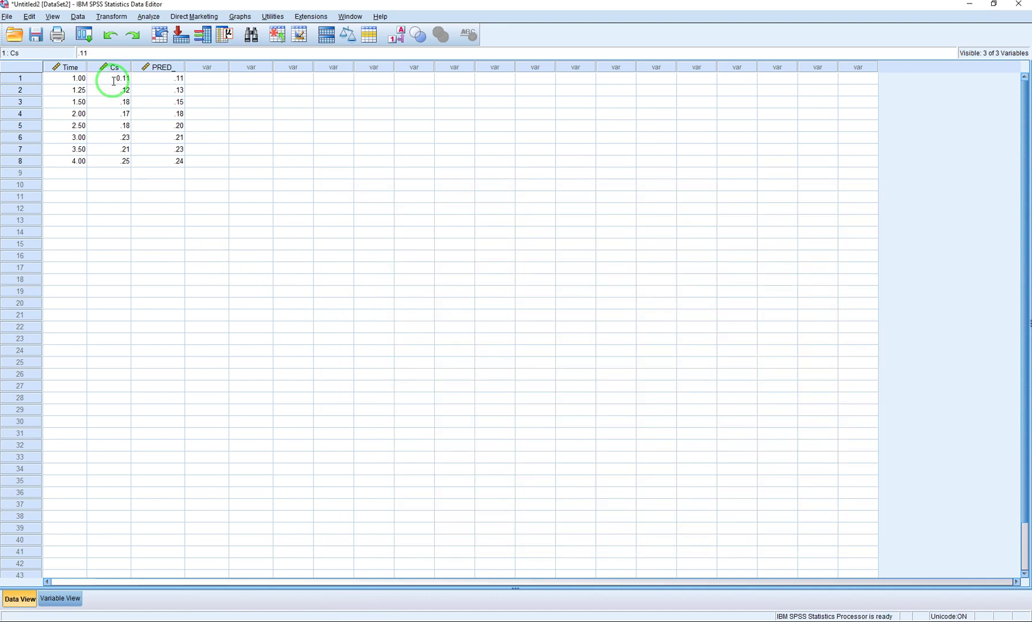
{"action": "type", "text": ".11"}
{"action": "left_click", "coordinate": [113, 92]}
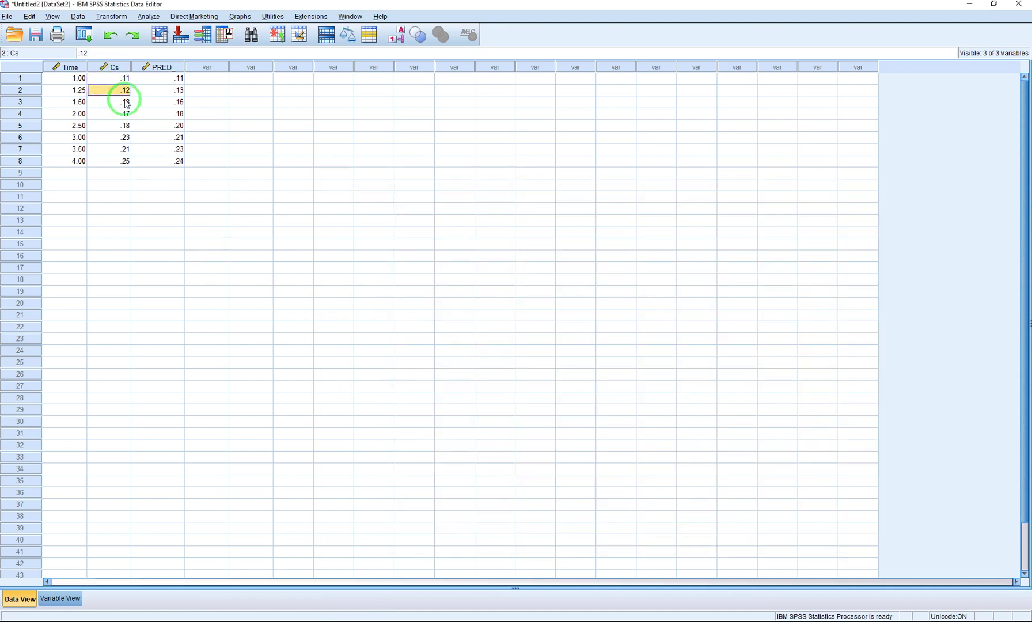
{"action": "key", "text": "Delete"}
Step: Delete the old PRED_ column and rerun the nonlinear regression with row 2 left out
{"action": "left_click", "coordinate": [157, 67]}
{"action": "key", "text": "Delete"}
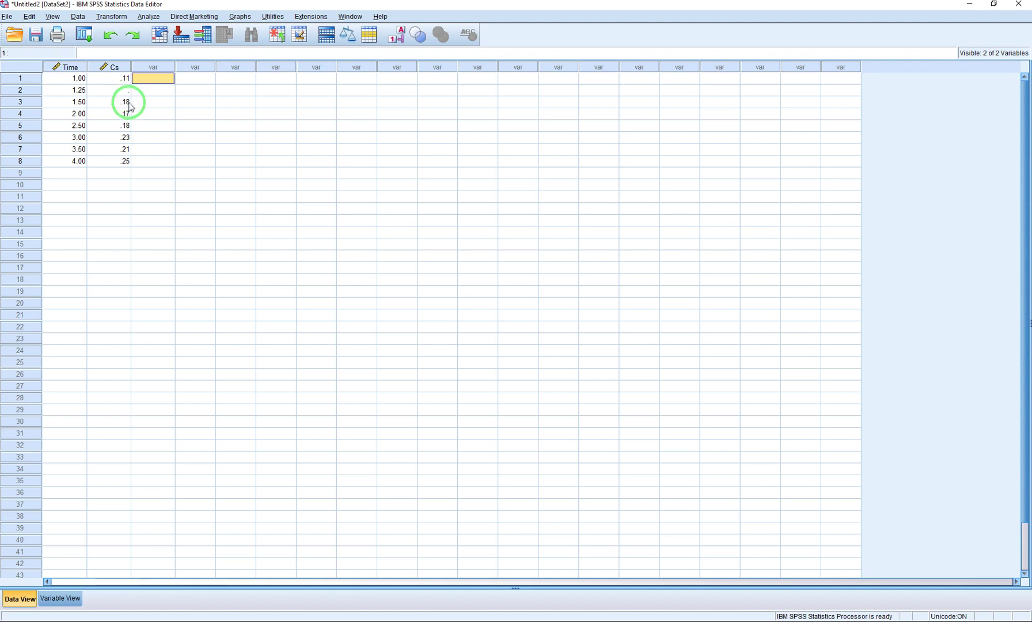
{"action": "left_click", "coordinate": [148, 18]}
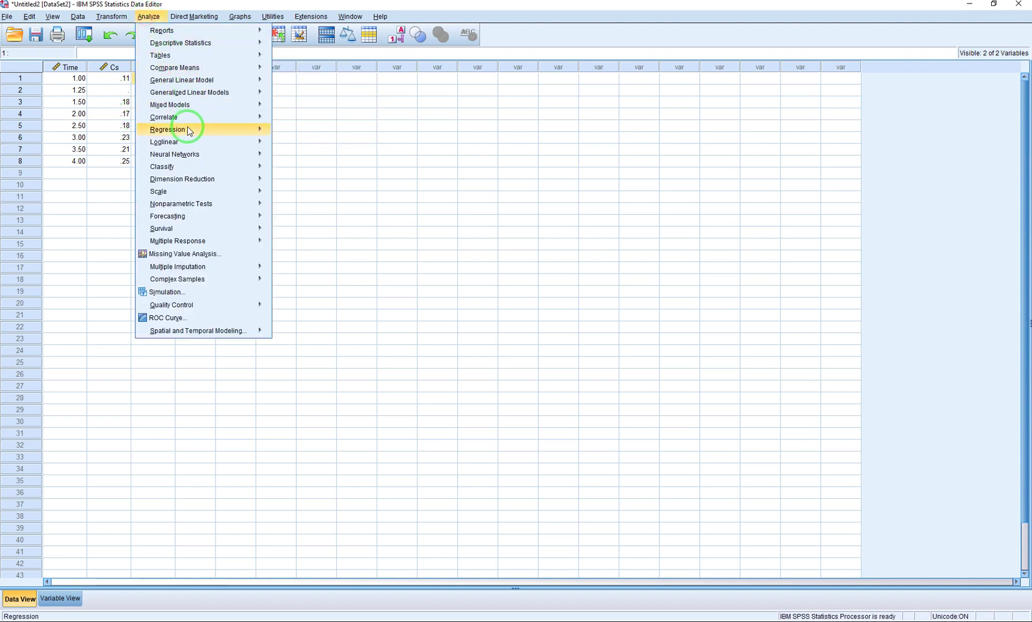
{"action": "mouse_move", "coordinate": [197, 129]}
{"action": "left_click", "coordinate": [306, 246]}
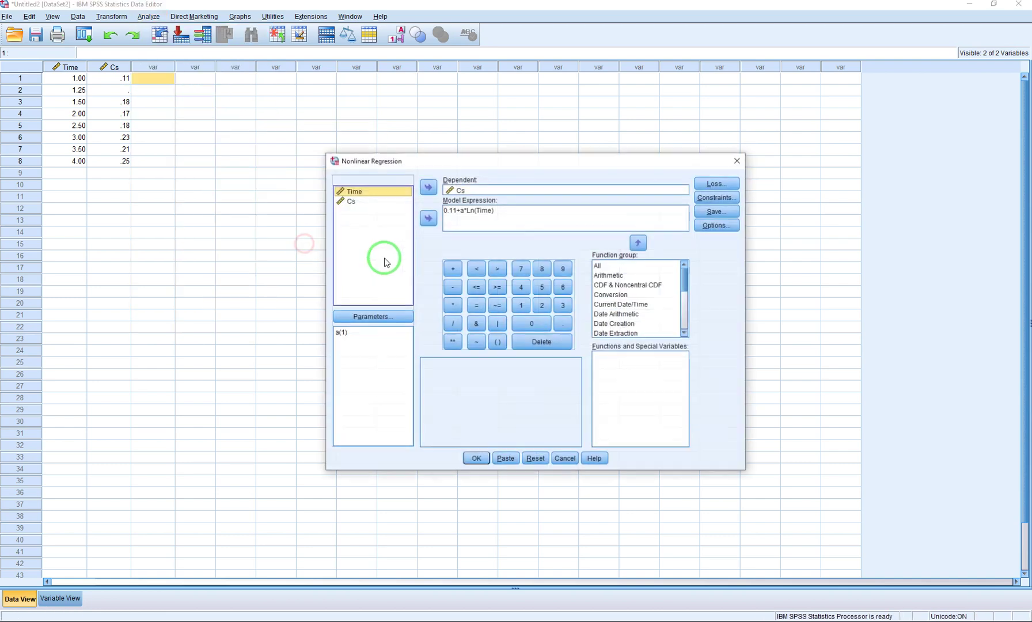
{"action": "left_click", "coordinate": [474, 461]}
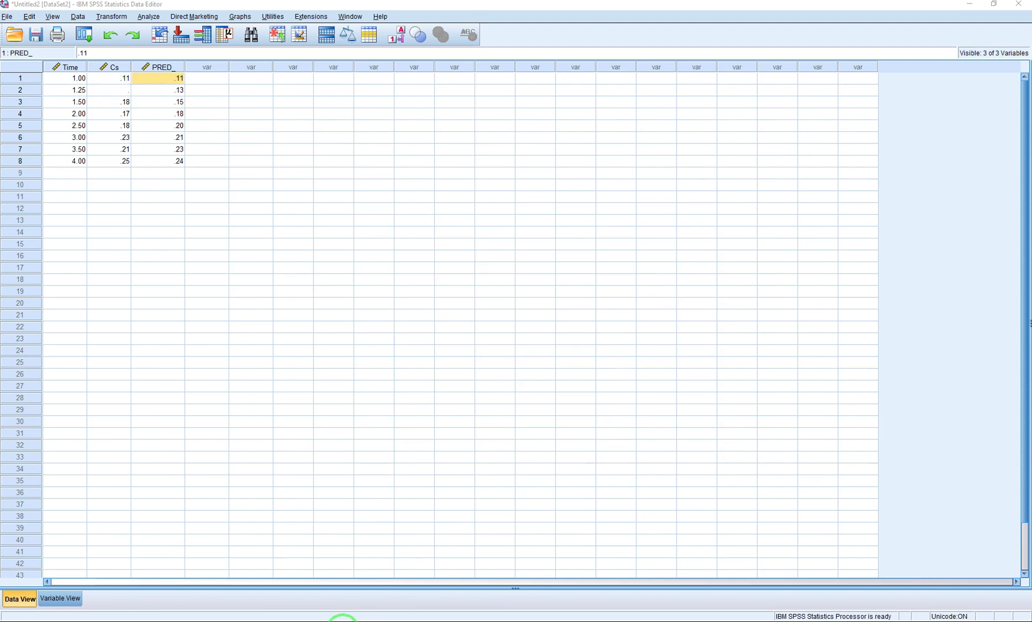
Step: Enter the 0.13 prediction in Excel cell B3, then select the blank row 2 Cs cell
{"action": "left_click", "coordinate": [362, 592]}
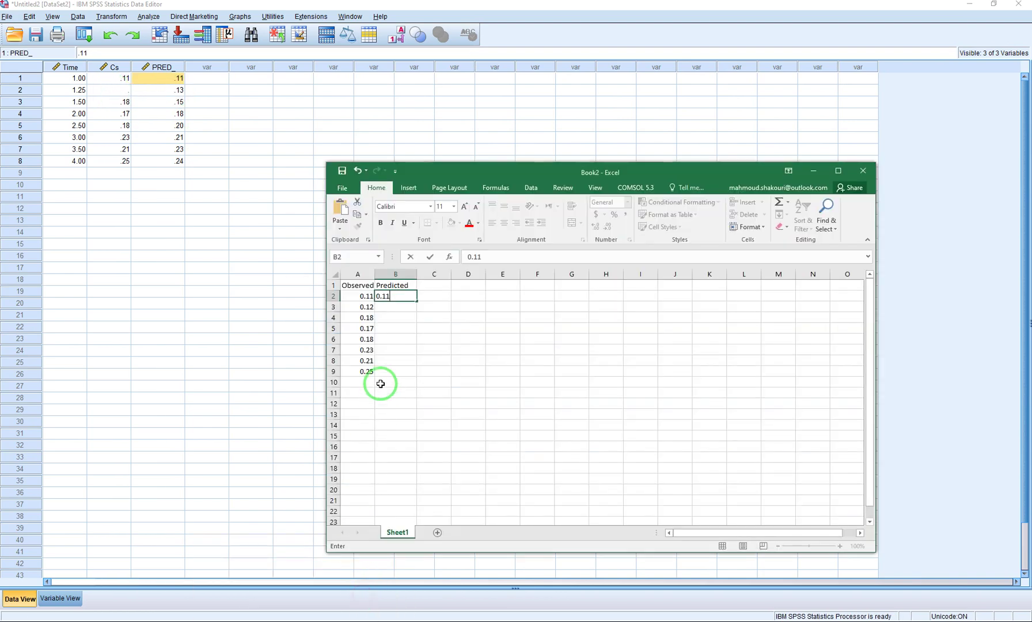
{"action": "left_click", "coordinate": [392, 308]}
{"action": "type", "text": "0.13"}
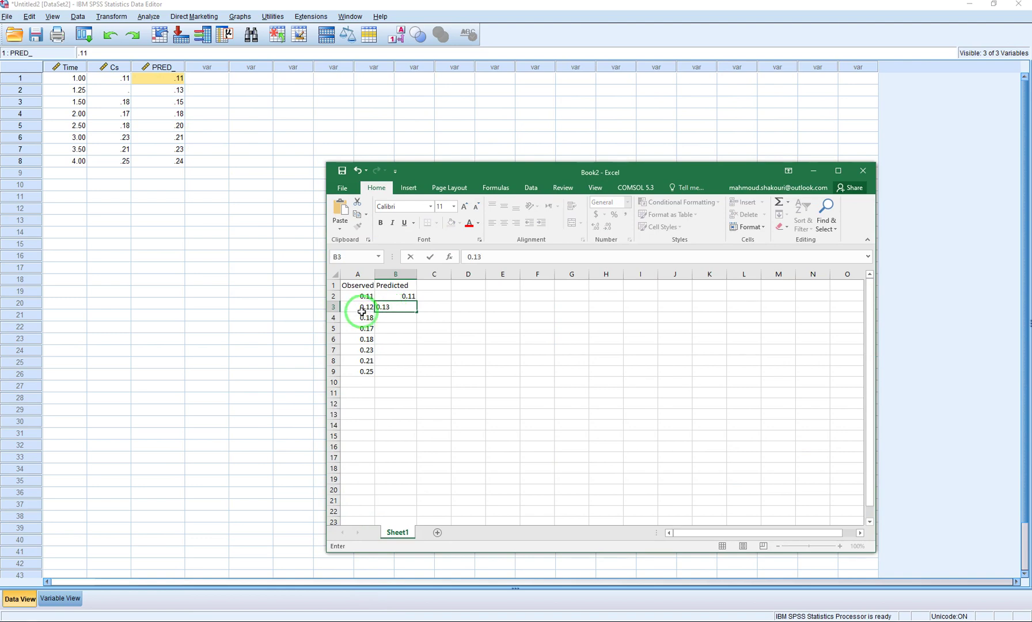
{"action": "left_click", "coordinate": [225, 268]}
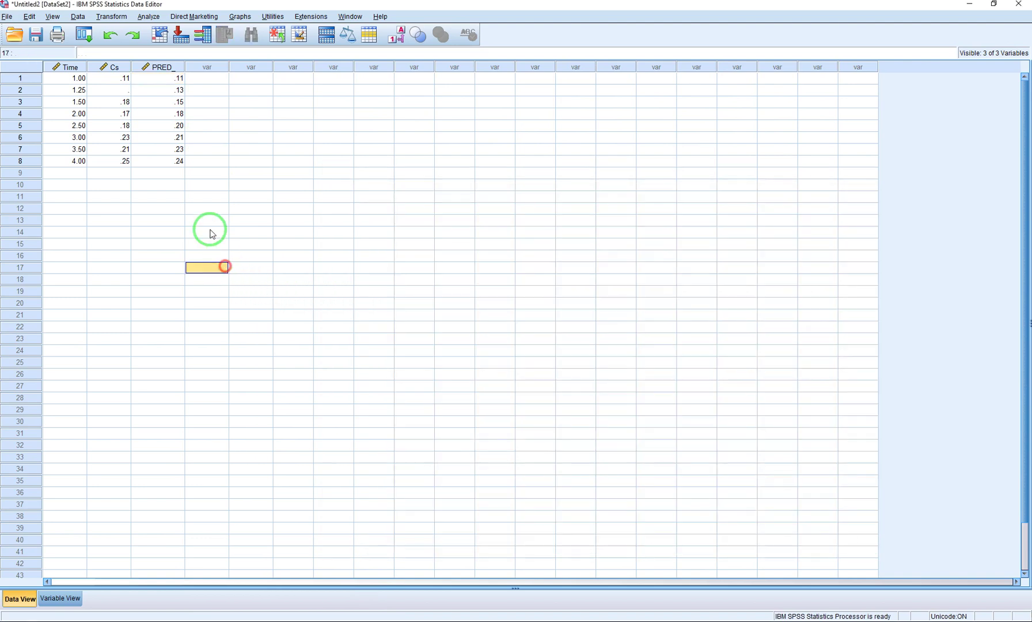
{"action": "left_click", "coordinate": [116, 91]}
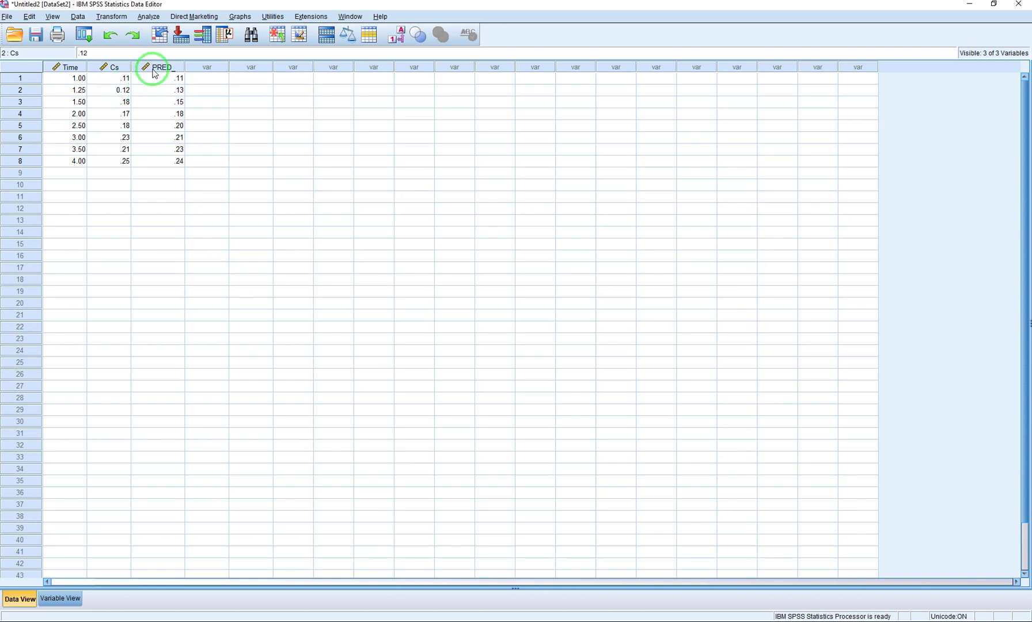
Step: Delete PRED_, blank row 3's Cs, and refit, giving a .15 prediction for case 3
{"action": "left_click", "coordinate": [173, 68]}
{"action": "key", "text": "Delete"}
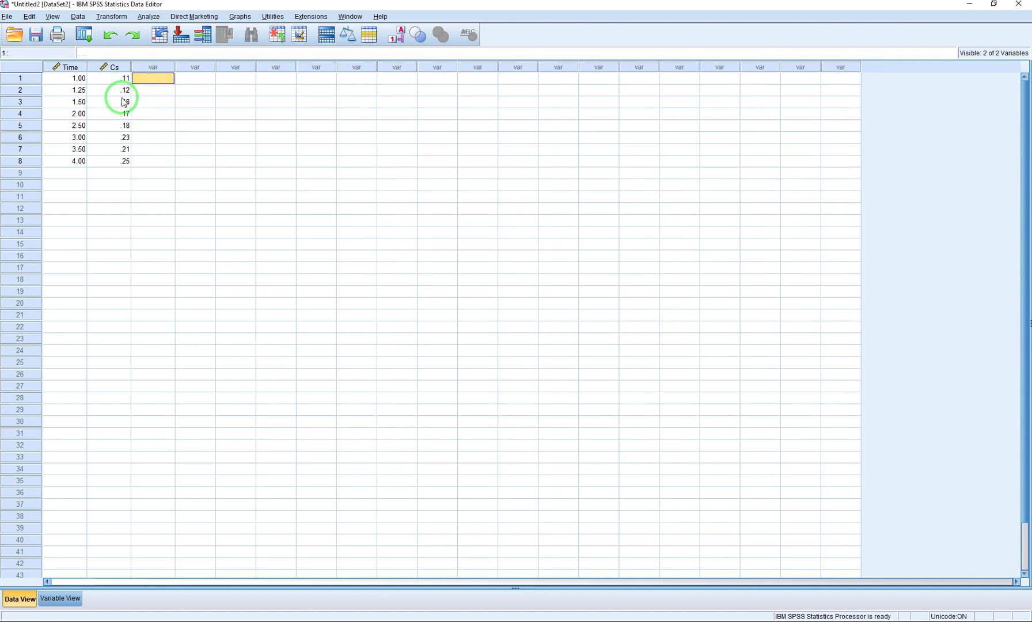
{"action": "left_click", "coordinate": [129, 103]}
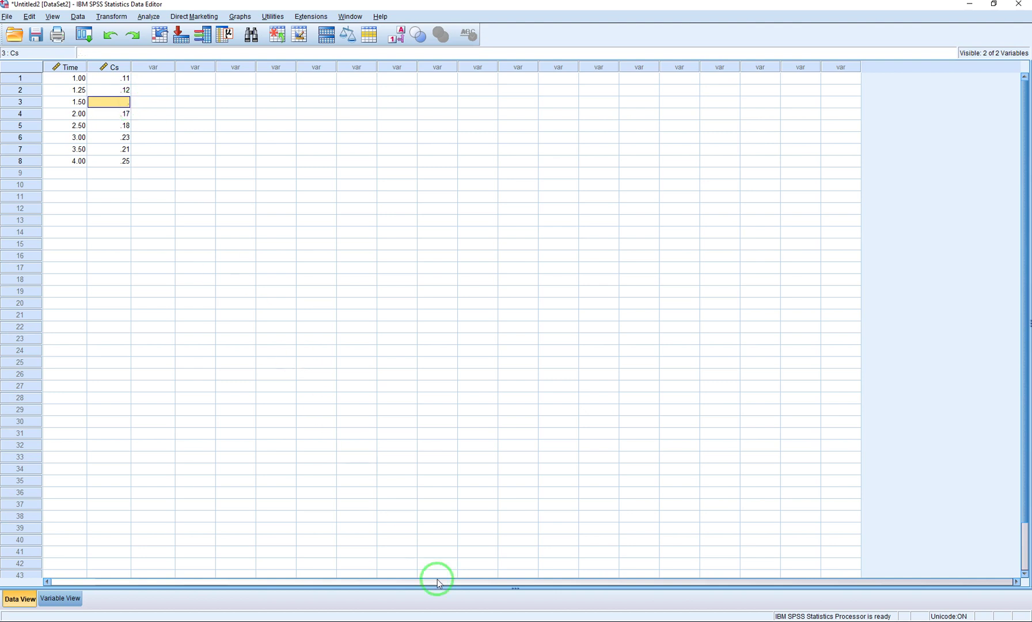
{"action": "left_click", "coordinate": [148, 16]}
{"action": "mouse_move", "coordinate": [193, 170]}
{"action": "mouse_move", "coordinate": [270, 130]}
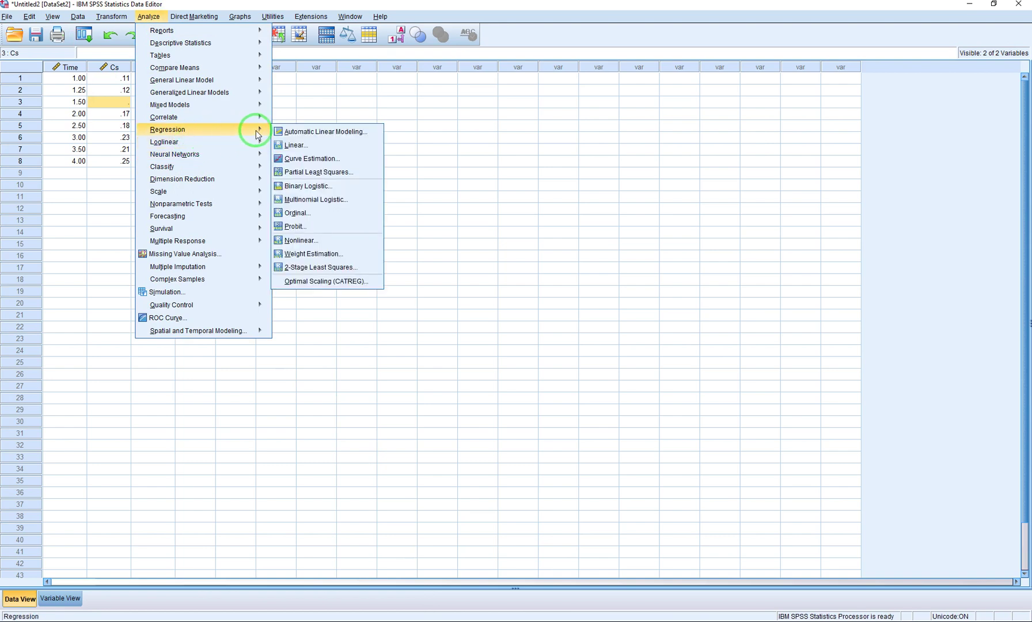
{"action": "left_click", "coordinate": [304, 242]}
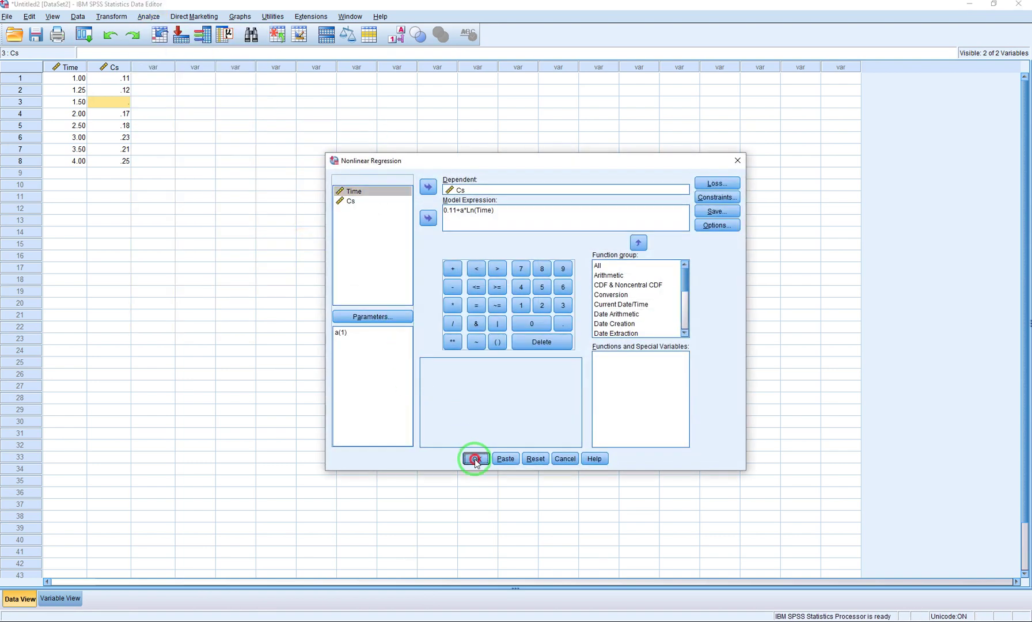
{"action": "left_click", "coordinate": [473, 459]}
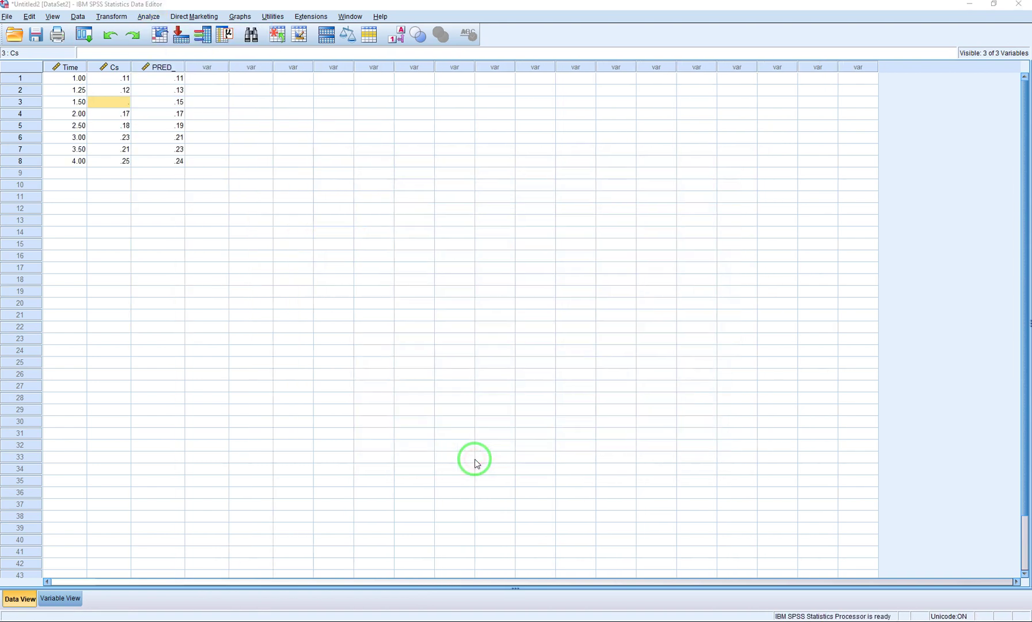
{"action": "left_click", "coordinate": [176, 103]}
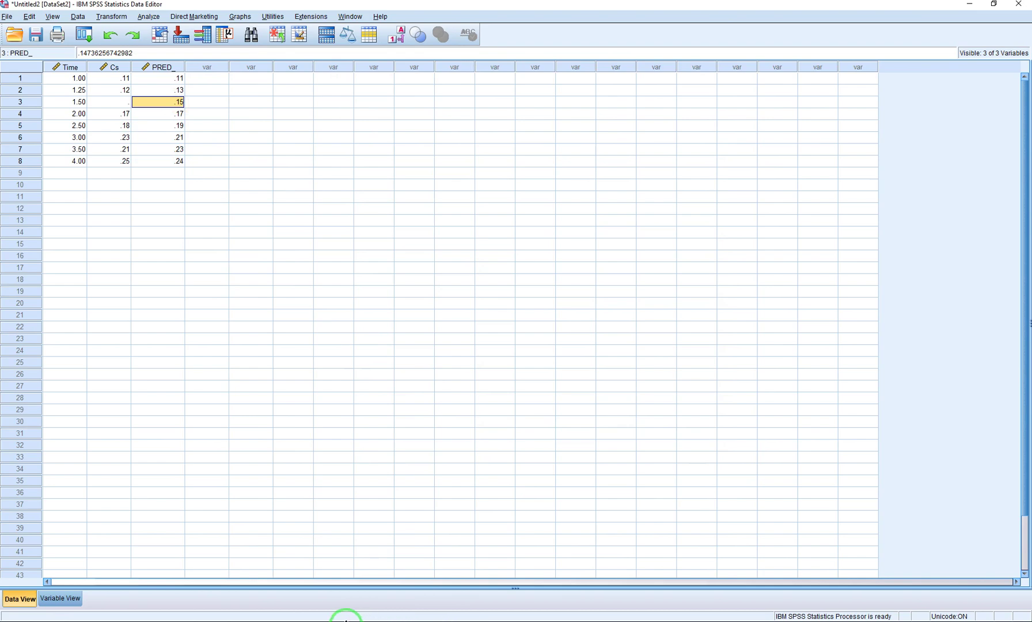
Step: Log 0.15 in Excel cell B4, then select row 3's empty Cs cell in SPSS
{"action": "mouse_move", "coordinate": [333, 620]}
{"action": "left_click", "coordinate": [380, 586]}
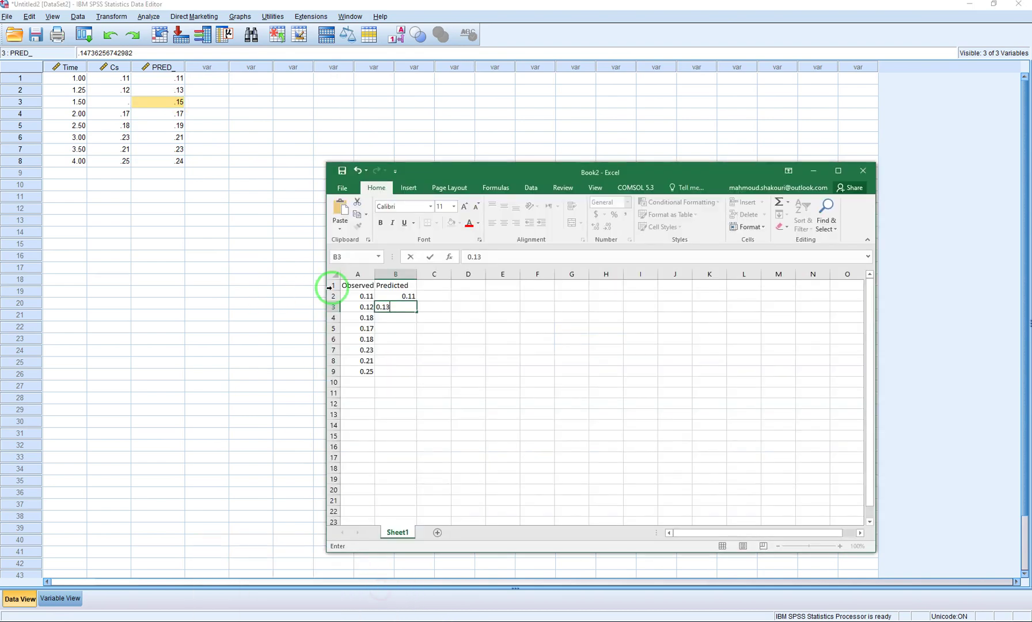
{"action": "left_click", "coordinate": [390, 321]}
{"action": "type", "text": "0.15"}
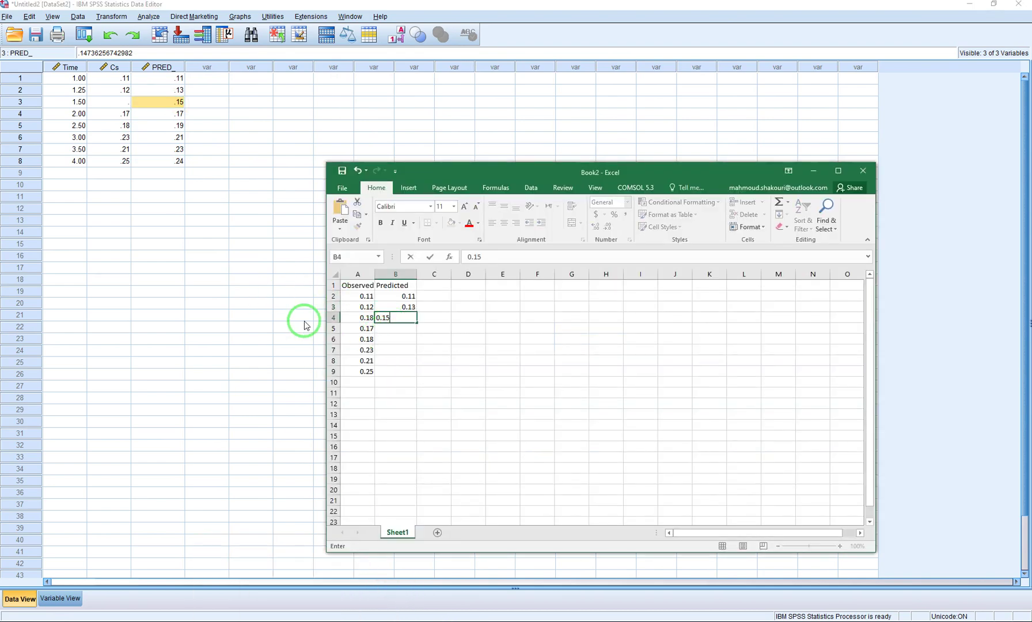
{"action": "left_click", "coordinate": [212, 279]}
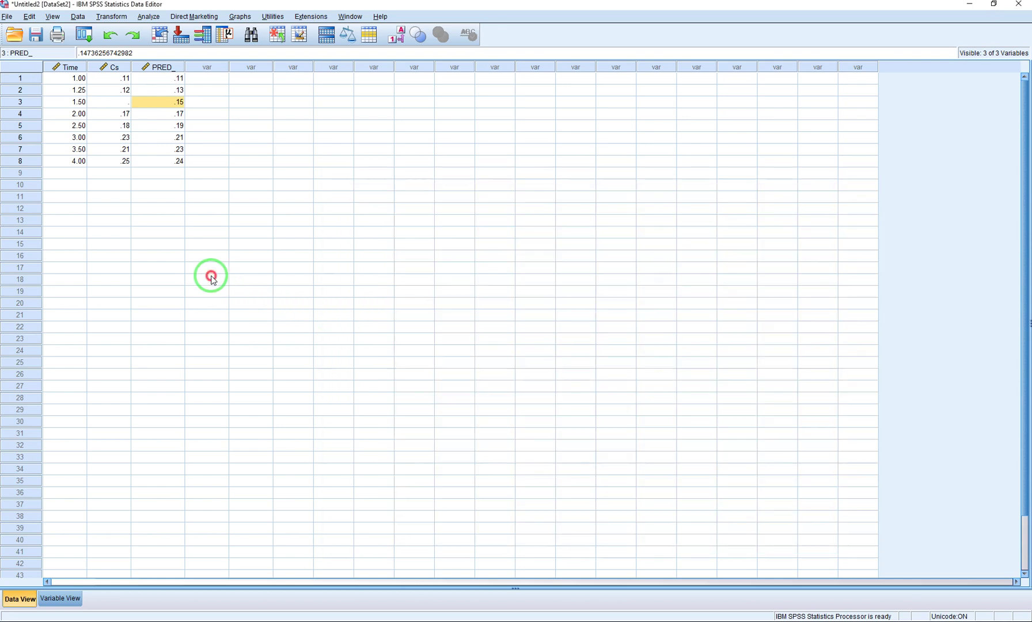
{"action": "left_click", "coordinate": [122, 102]}
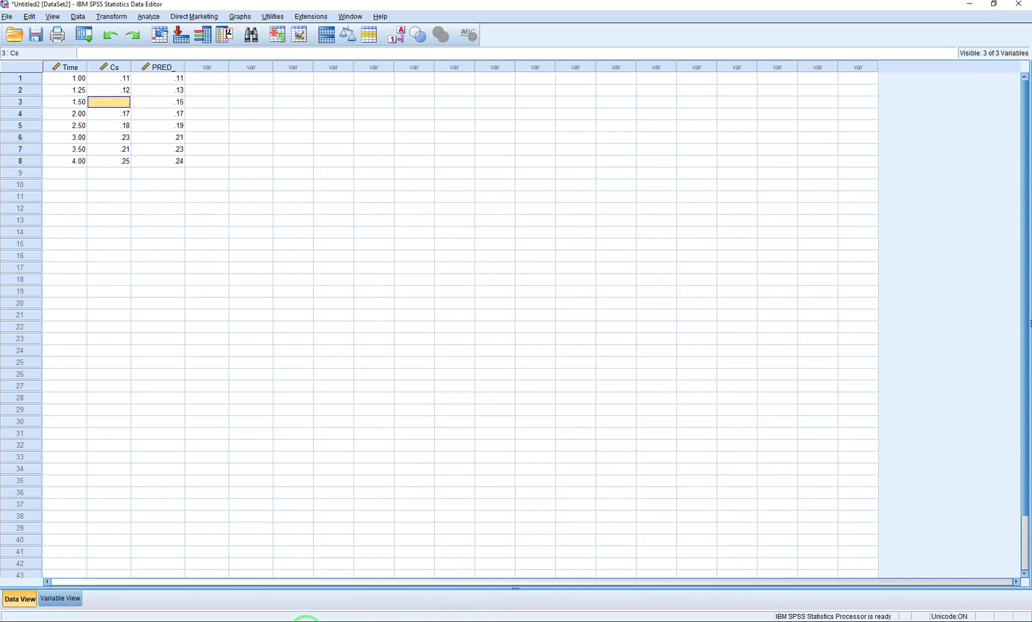
Step: Re-enter .18 as row 3's Cs value and return to the SPSS data grid
{"action": "type", "text": "0.18"}
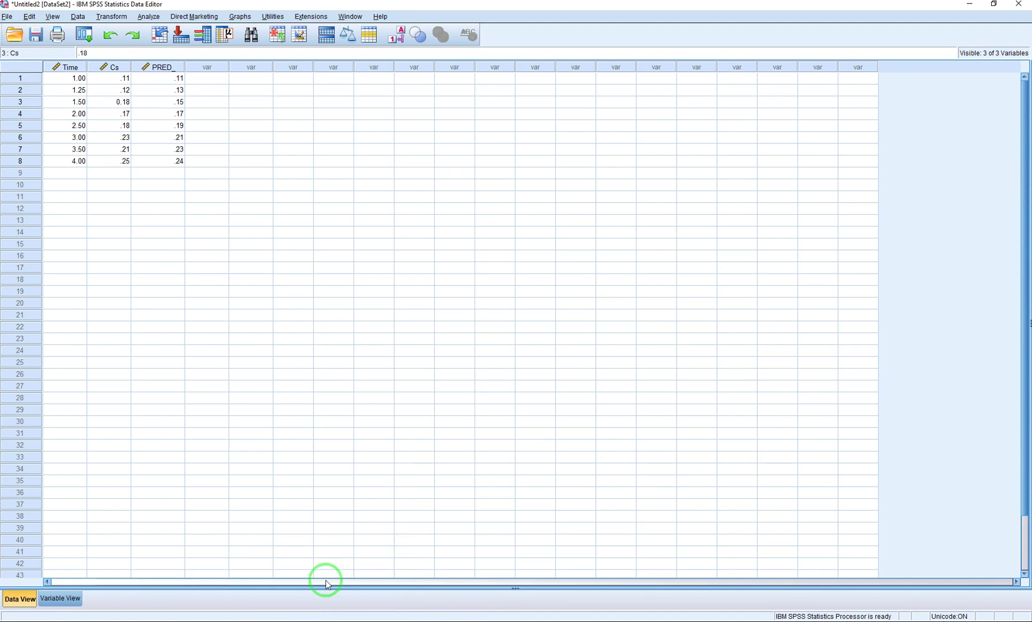
{"action": "left_click", "coordinate": [294, 460]}
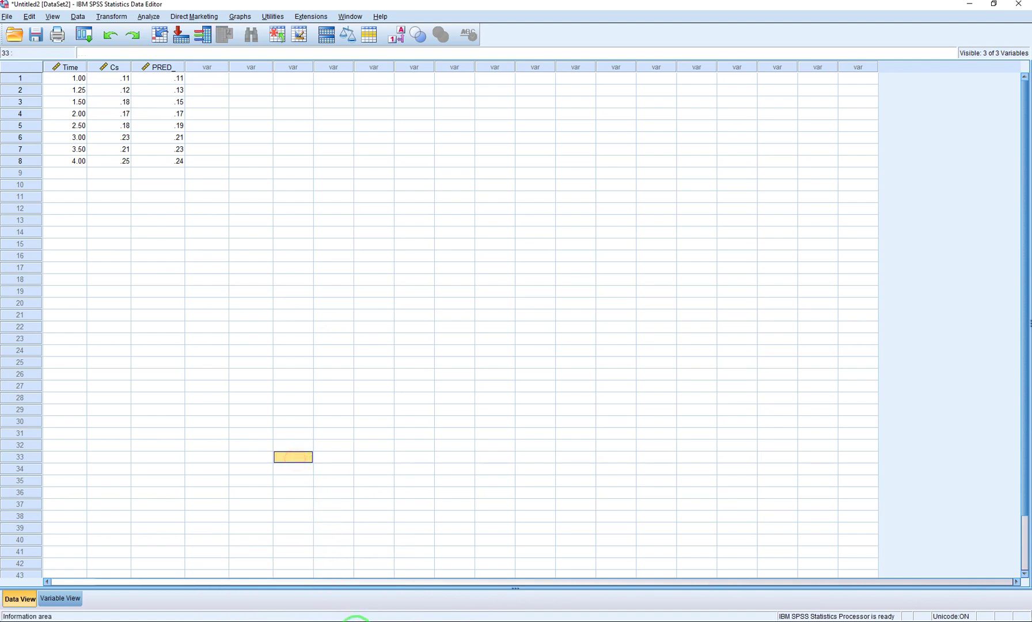
{"action": "left_click", "coordinate": [404, 569]}
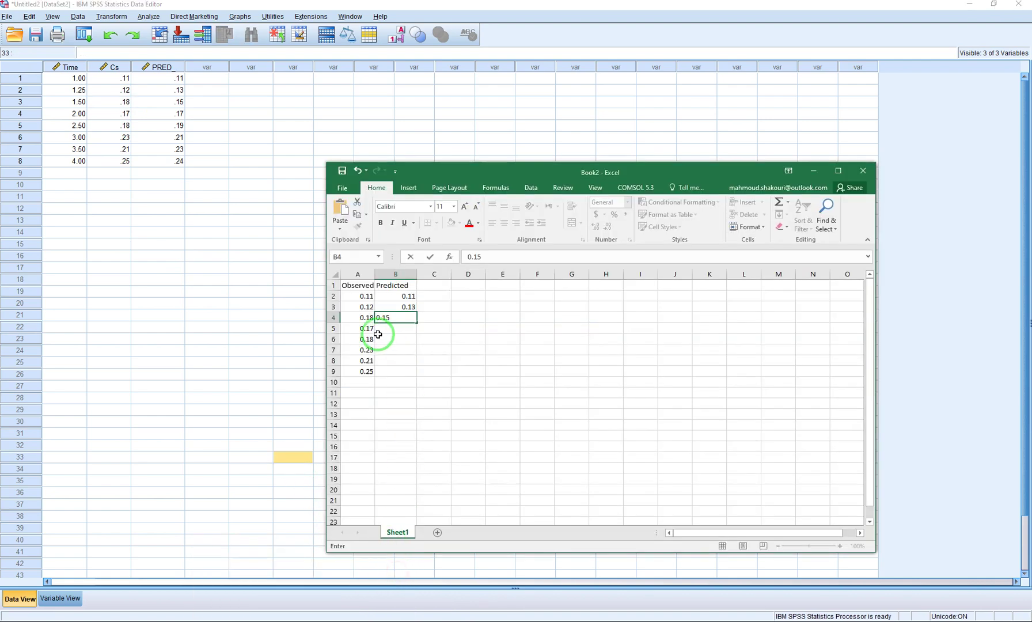
{"action": "left_click", "coordinate": [178, 257]}
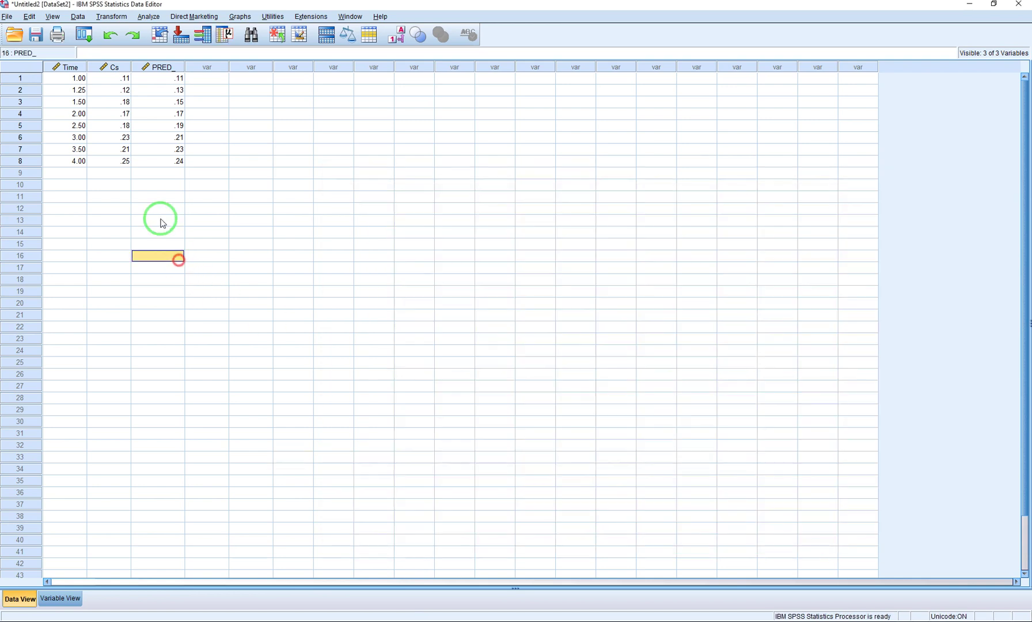
Step: Clear row 4's Cs value, delete PRED_, and rerun the nonlinear regression
{"action": "left_click", "coordinate": [121, 115]}
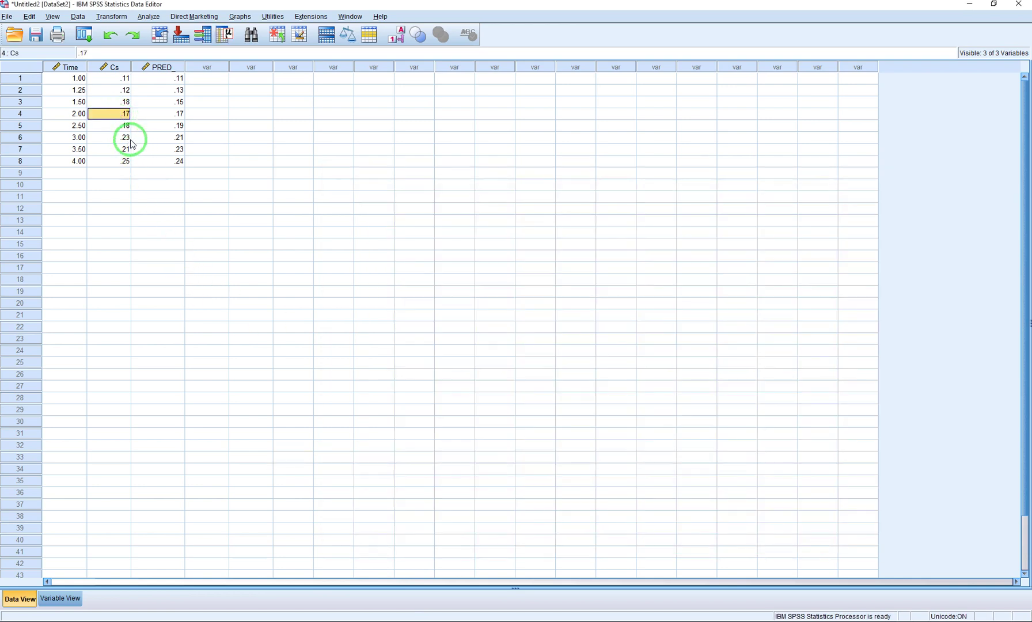
{"action": "key", "text": "Delete"}
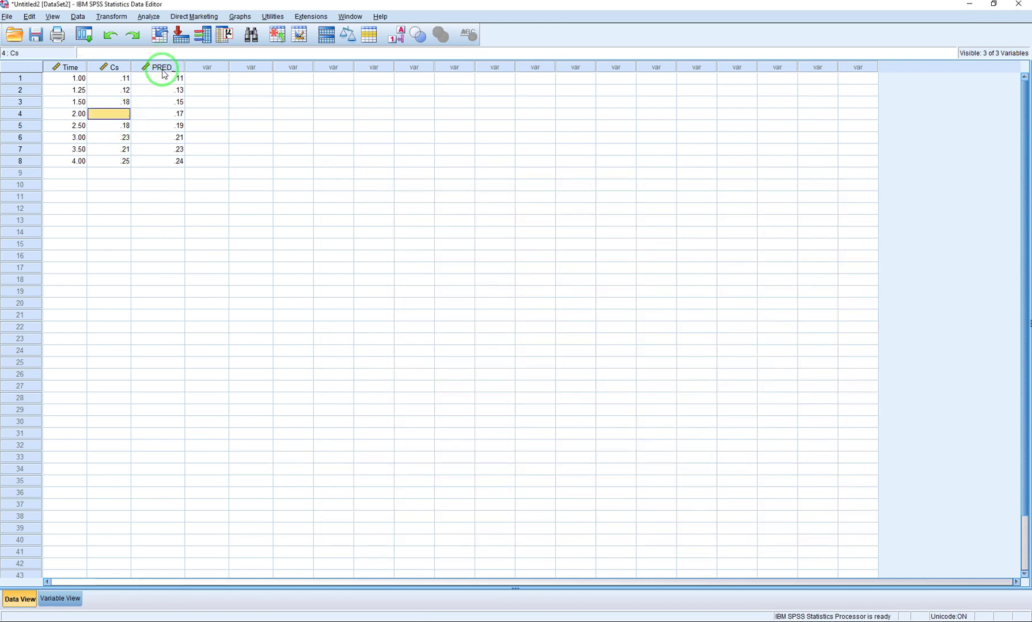
{"action": "left_click", "coordinate": [162, 67]}
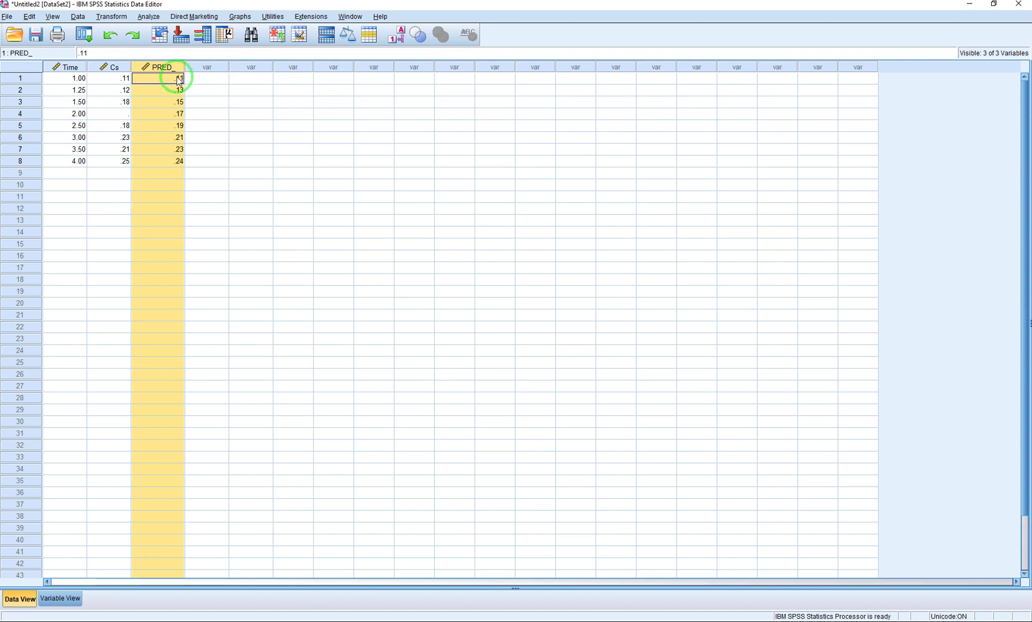
{"action": "key", "text": "Delete"}
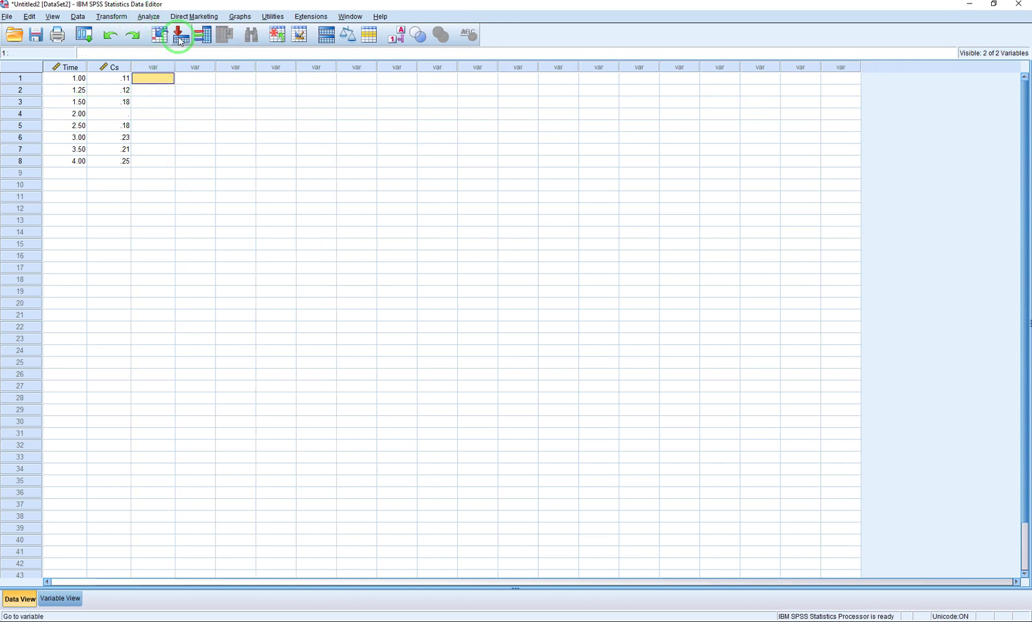
{"action": "left_click", "coordinate": [147, 22]}
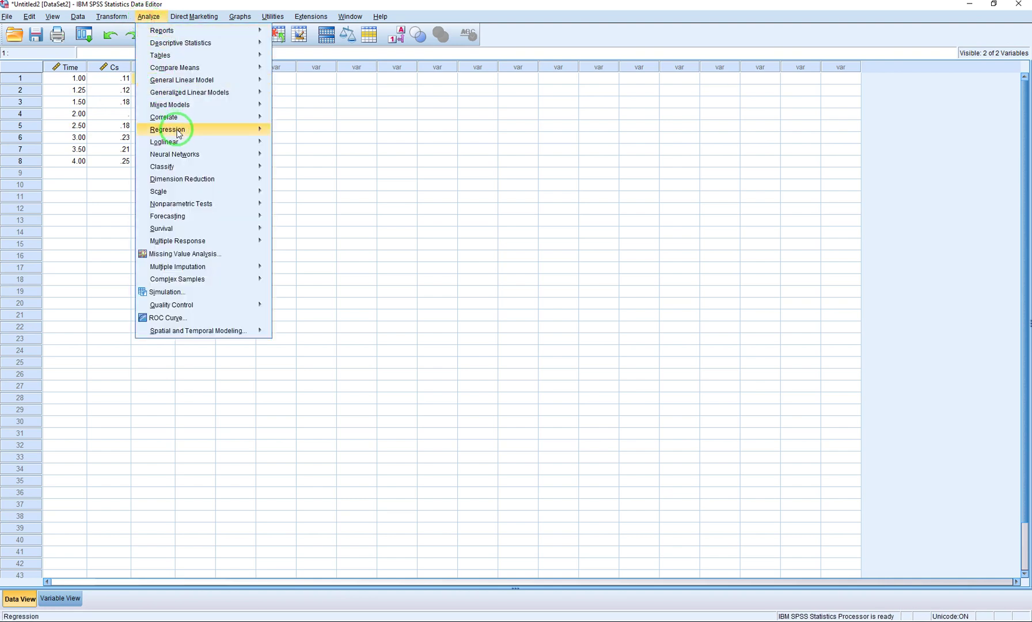
{"action": "mouse_move", "coordinate": [231, 130]}
{"action": "left_click", "coordinate": [300, 240]}
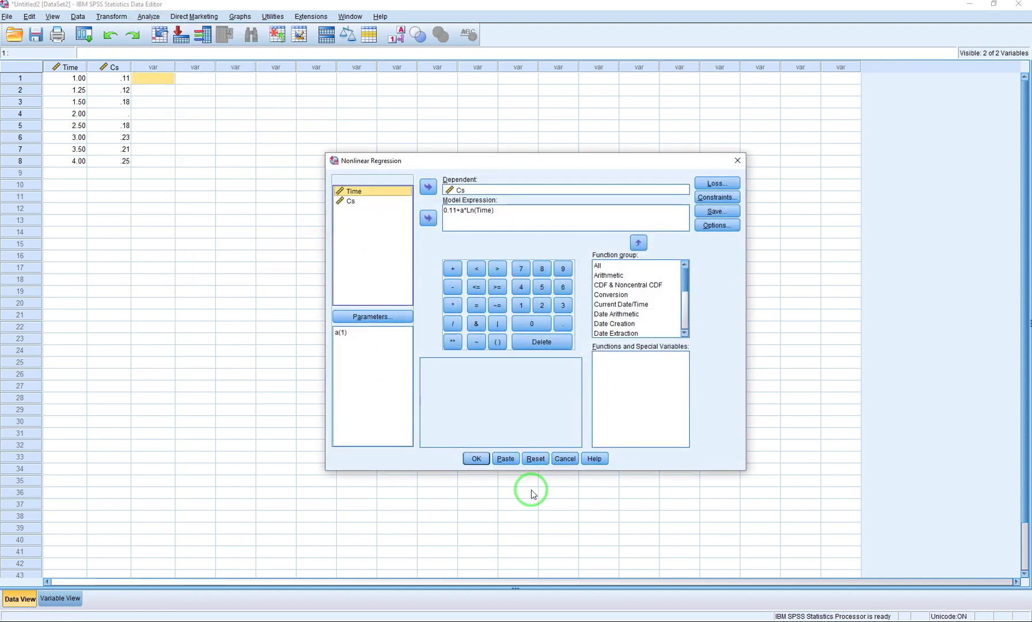
{"action": "left_click", "coordinate": [474, 461]}
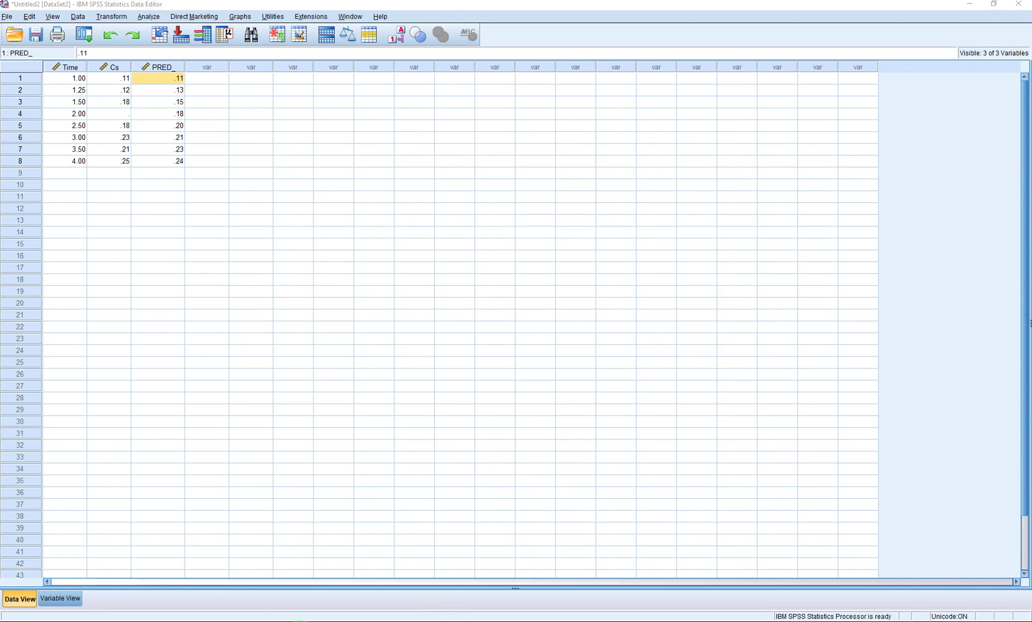
Step: Log the 0.18 prediction in Excel cell B5 and start re-entering .17 in row 4's Cs
{"action": "mouse_move", "coordinate": [299, 620]}
{"action": "left_click", "coordinate": [387, 587]}
{"action": "left_click", "coordinate": [382, 330]}
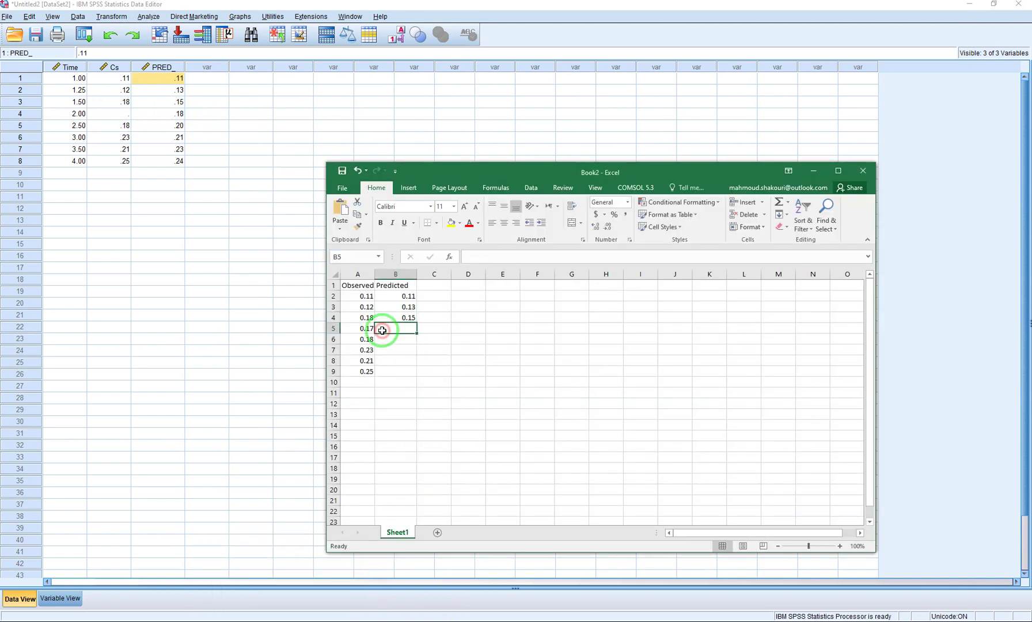
{"action": "type", "text": "0.18"}
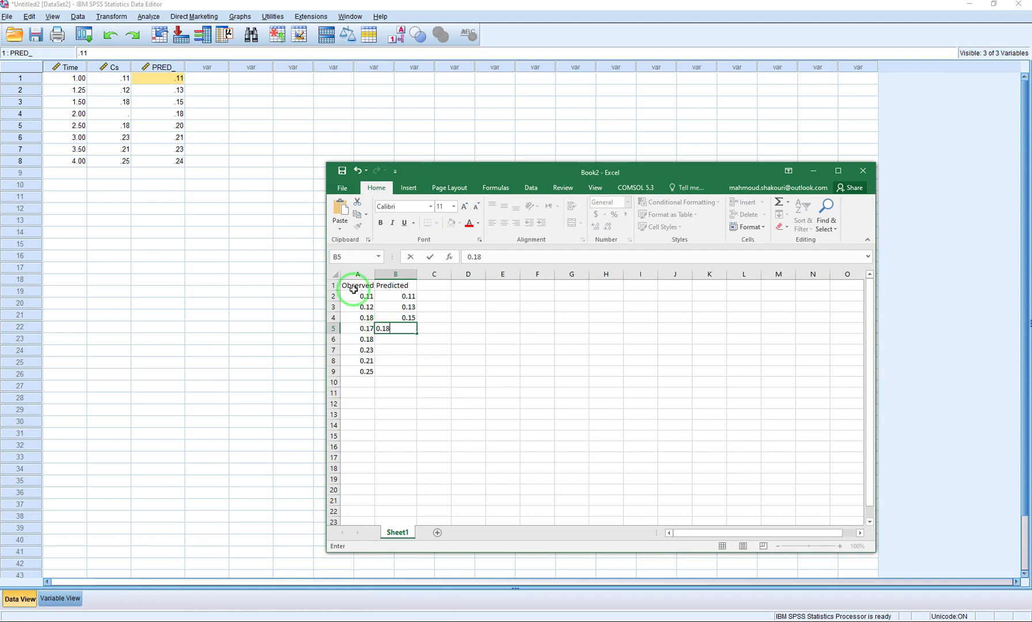
{"action": "left_click", "coordinate": [120, 114]}
{"action": "type", "text": "0."}
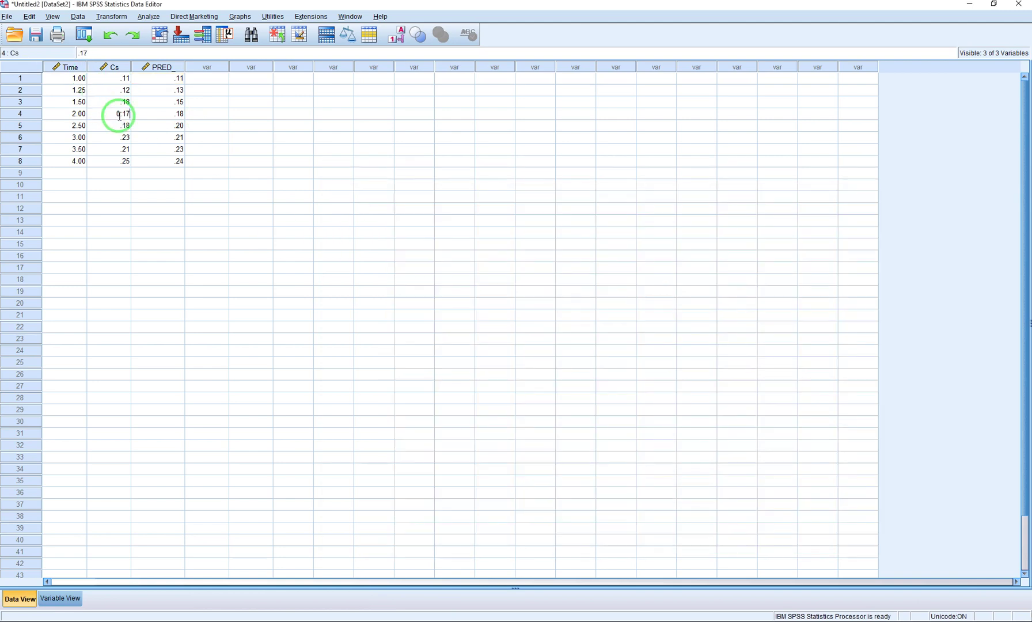
Step: Blank row 5's Cs value, delete the old PRED_ column, and rerun the nonlinear regression
{"action": "key", "text": "Delete"}
{"action": "left_click", "coordinate": [159, 67]}
{"action": "key", "text": "Delete"}
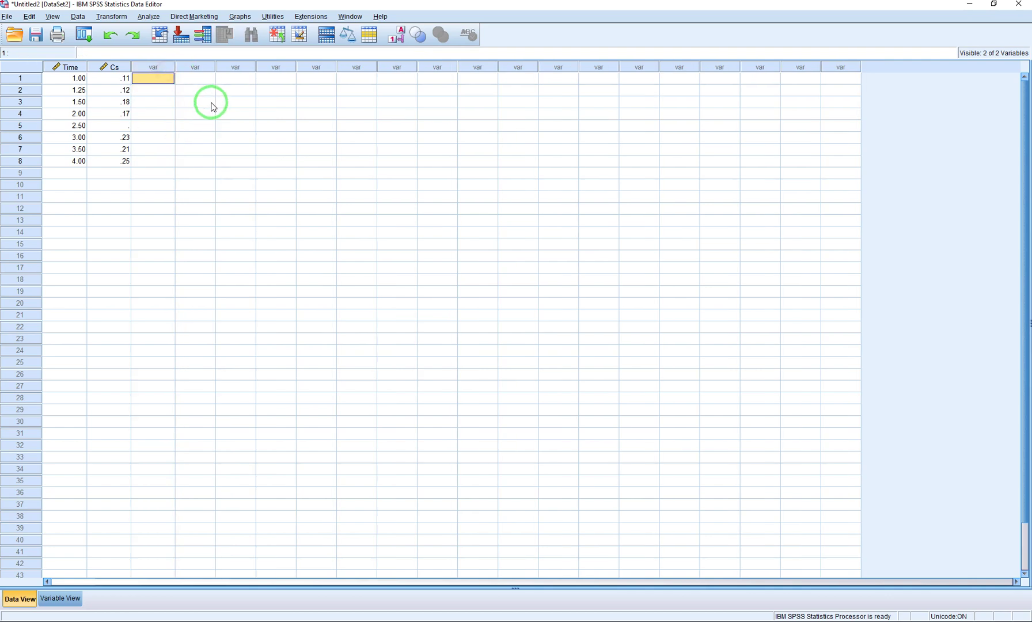
{"action": "left_click", "coordinate": [149, 17]}
{"action": "mouse_move", "coordinate": [192, 128]}
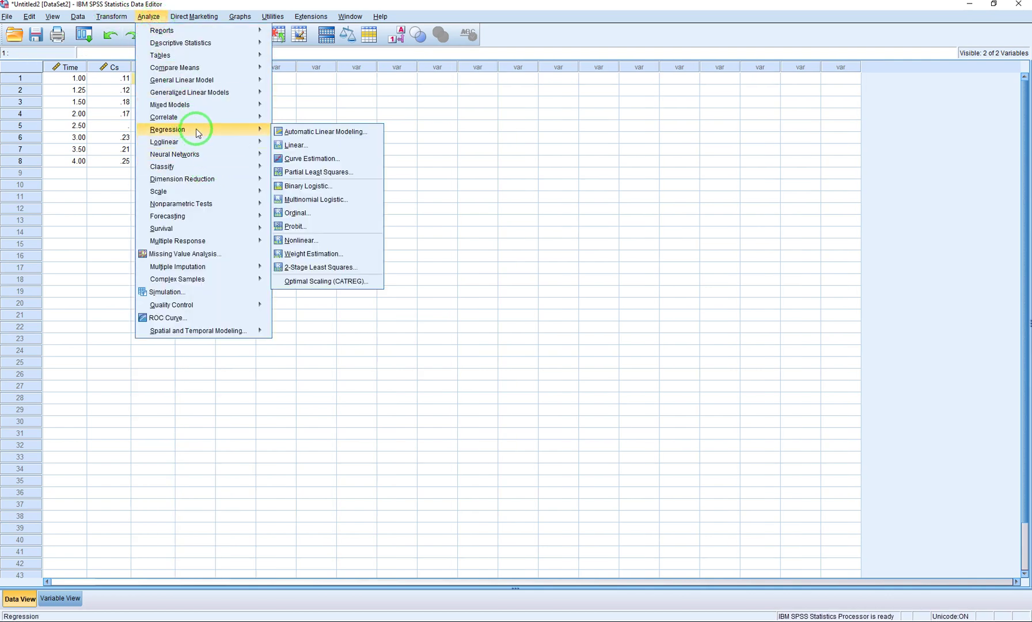
{"action": "left_click", "coordinate": [326, 240]}
{"action": "left_click", "coordinate": [476, 459]}
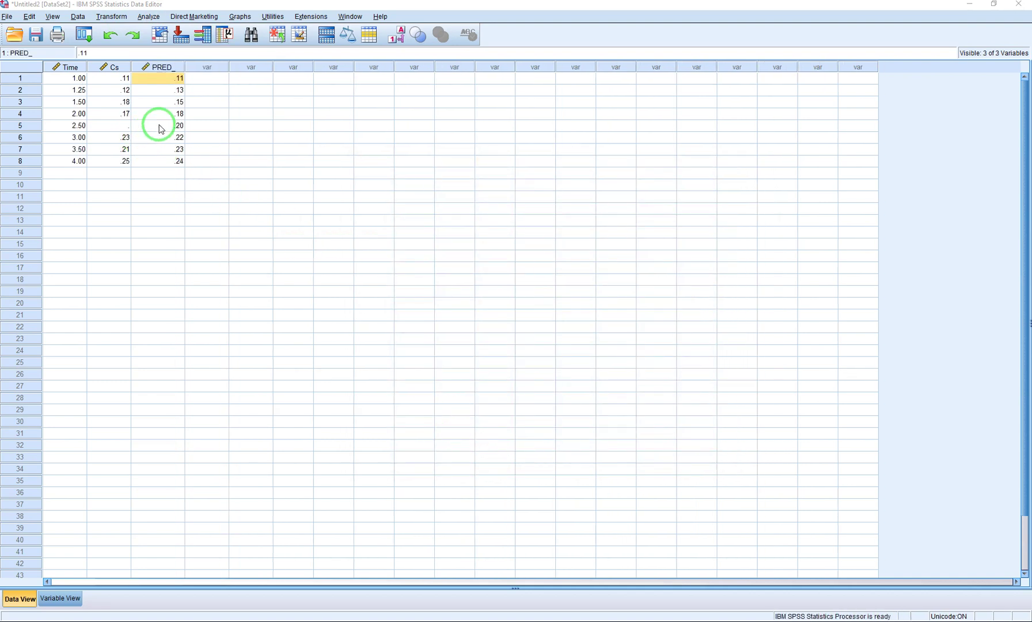
Step: Record row 5's predicted 0.2 in Excel cell B6, then reselect row 5's Cs cell
{"action": "mouse_move", "coordinate": [311, 618]}
{"action": "left_click", "coordinate": [358, 591]}
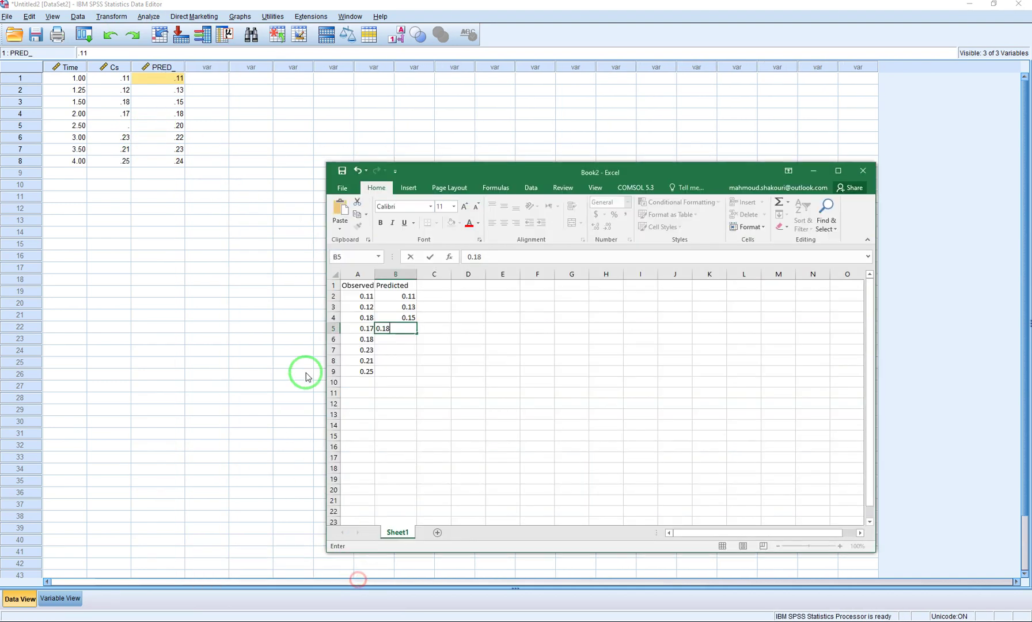
{"action": "left_click", "coordinate": [387, 340]}
{"action": "type", "text": "0.2"}
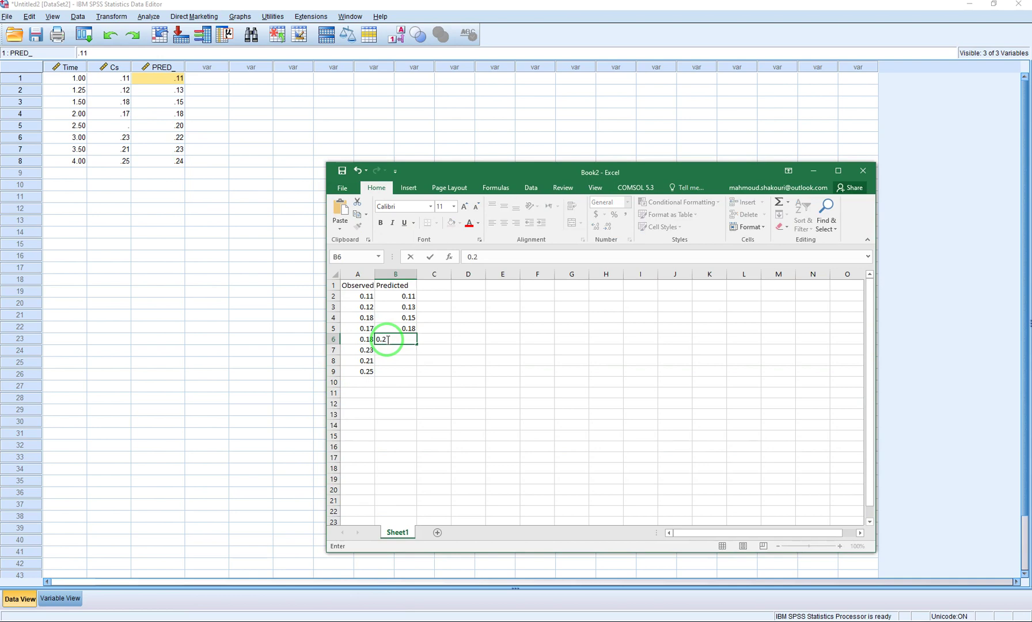
{"action": "left_click", "coordinate": [98, 185]}
{"action": "left_click", "coordinate": [125, 126]}
Step: Restore row 5's Cs to .18, blank row 6's Cs, and delete the old PRED_ column
{"action": "type", "text": "0.18"}
{"action": "left_click", "coordinate": [125, 137]}
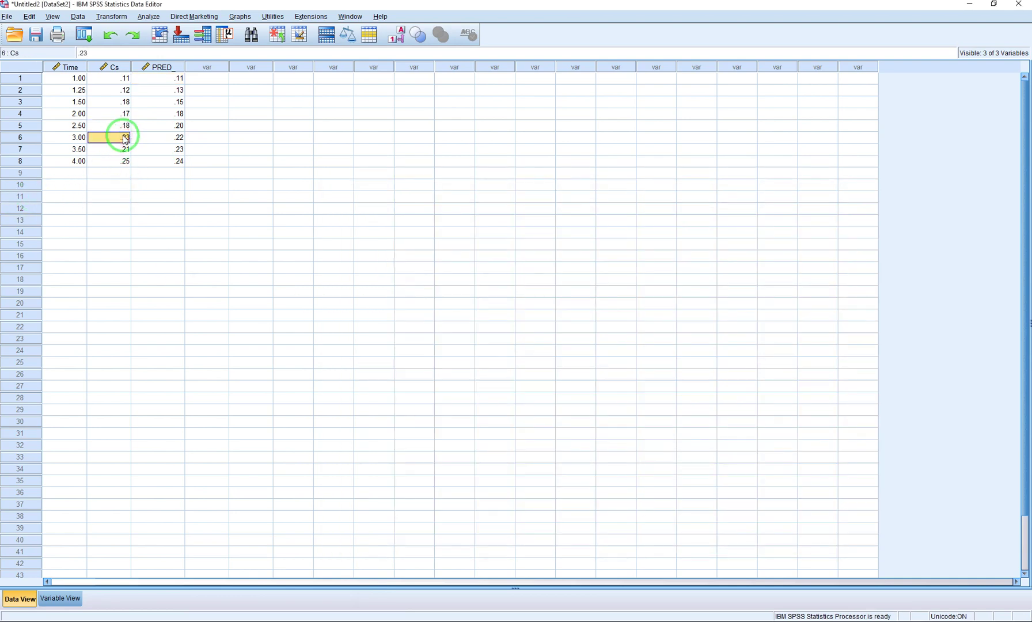
{"action": "key", "text": "Delete"}
{"action": "left_click", "coordinate": [161, 68]}
{"action": "key", "text": "Delete"}
Step: Rerun the nonlinear regression and record row 6's predicted 0.21 in Excel cell B7
{"action": "left_click", "coordinate": [148, 16]}
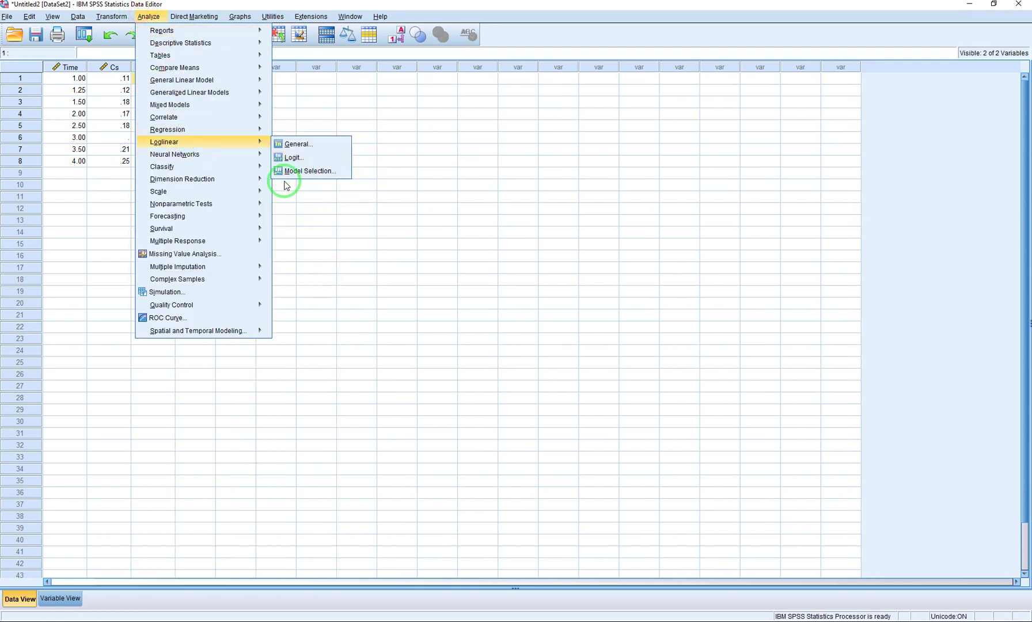
{"action": "mouse_move", "coordinate": [221, 135]}
{"action": "left_click", "coordinate": [300, 241]}
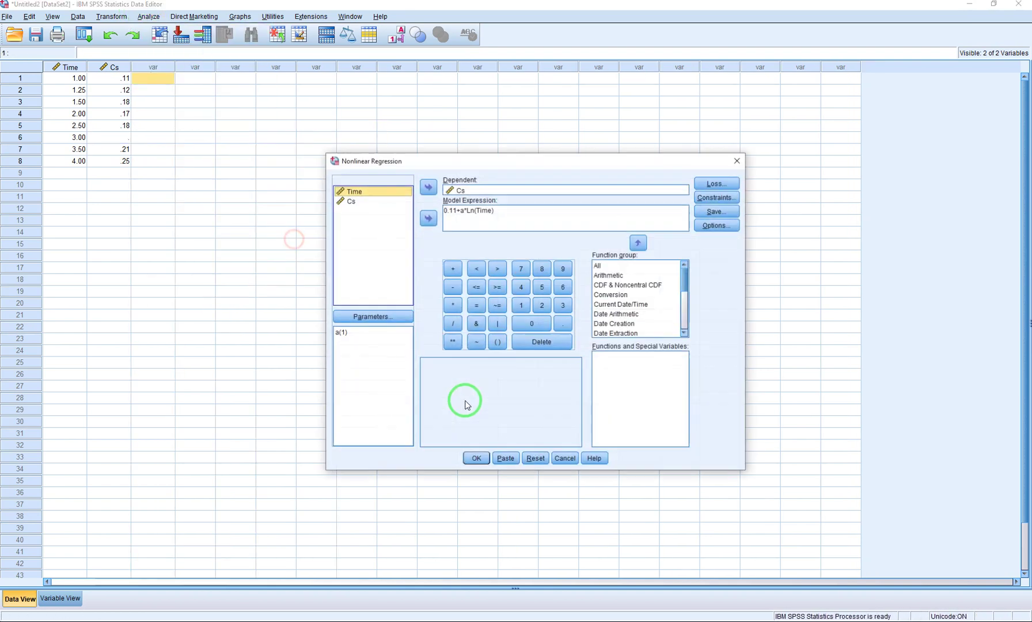
{"action": "left_click", "coordinate": [477, 458]}
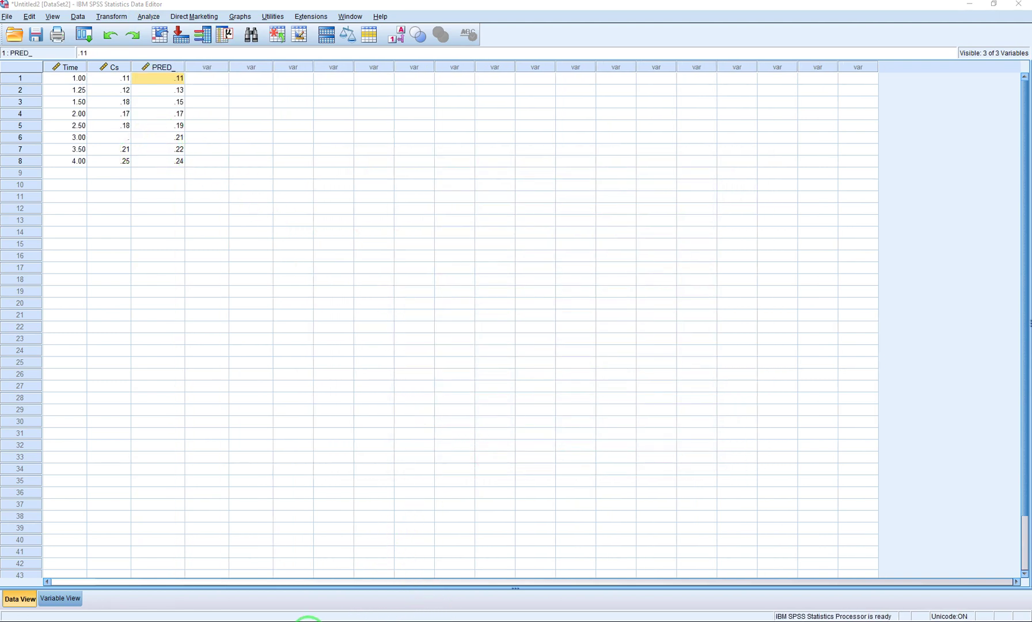
{"action": "left_click", "coordinate": [403, 588]}
{"action": "left_click", "coordinate": [393, 358]}
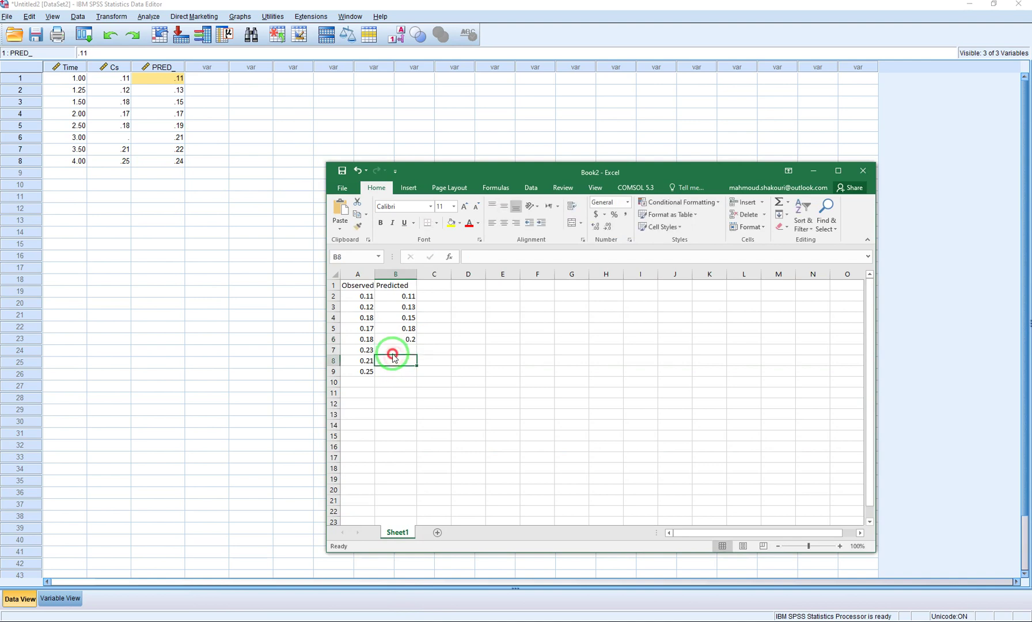
{"action": "left_click", "coordinate": [392, 351]}
{"action": "type", "text": "0.21"}
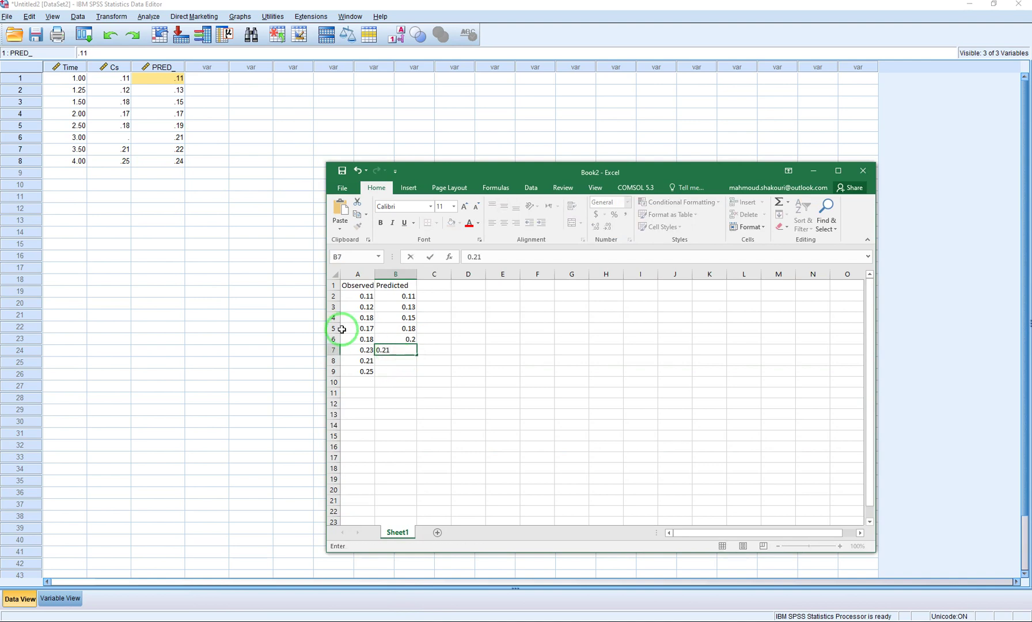
Step: Restore row 6's Cs value to .23 in the SPSS data grid
{"action": "left_click", "coordinate": [213, 293]}
{"action": "left_click", "coordinate": [126, 140]}
{"action": "type", "text": "0.23"}
{"action": "left_click", "coordinate": [156, 173]}
Step: Delete the old PRED_ column, blank row 7's Cs value of .21, and rerun the nonlinear regression
{"action": "left_click", "coordinate": [165, 70]}
{"action": "key", "text": "Delete"}
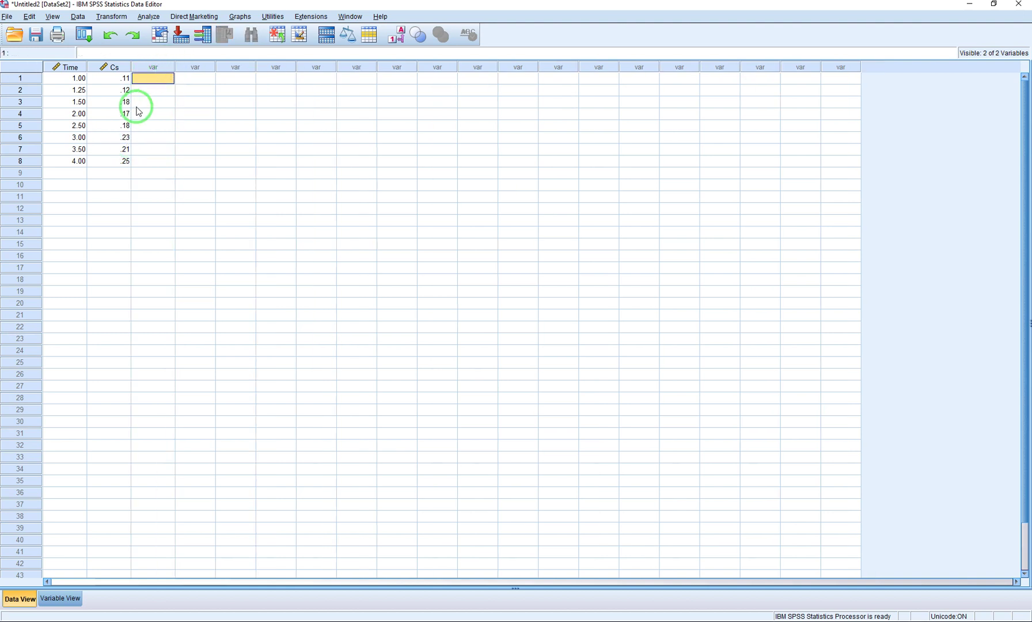
{"action": "left_click", "coordinate": [126, 150]}
{"action": "key", "text": "Delete"}
{"action": "left_click", "coordinate": [151, 17]}
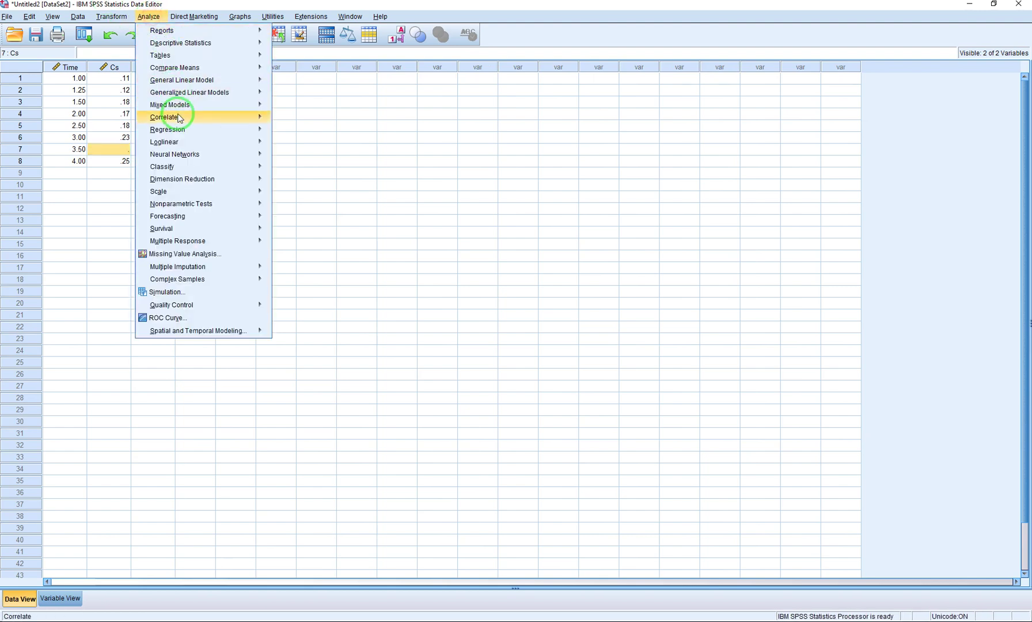
{"action": "mouse_move", "coordinate": [258, 129]}
{"action": "left_click", "coordinate": [300, 239]}
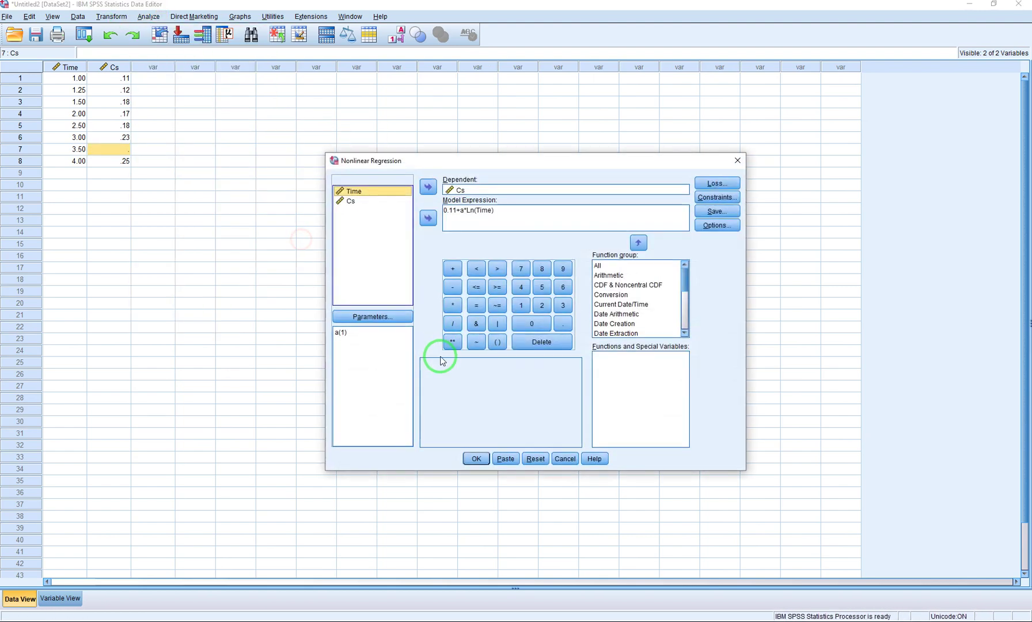
{"action": "left_click", "coordinate": [476, 459]}
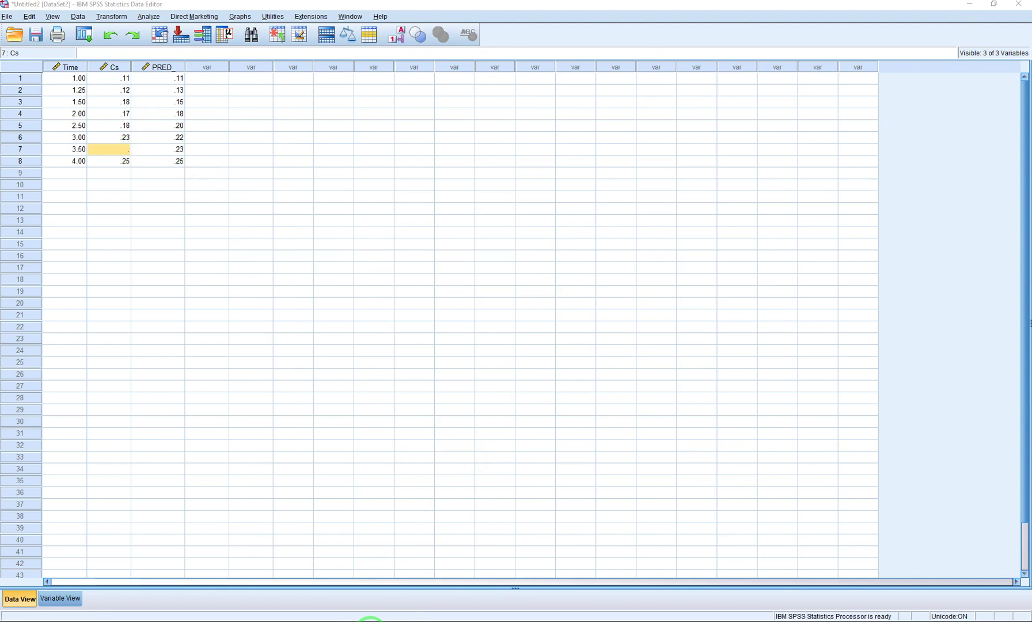
Step: Record row 7's predicted 0.23 in cell B8 of the Book2 workbook
{"action": "mouse_move", "coordinate": [307, 619]}
{"action": "left_click", "coordinate": [373, 576]}
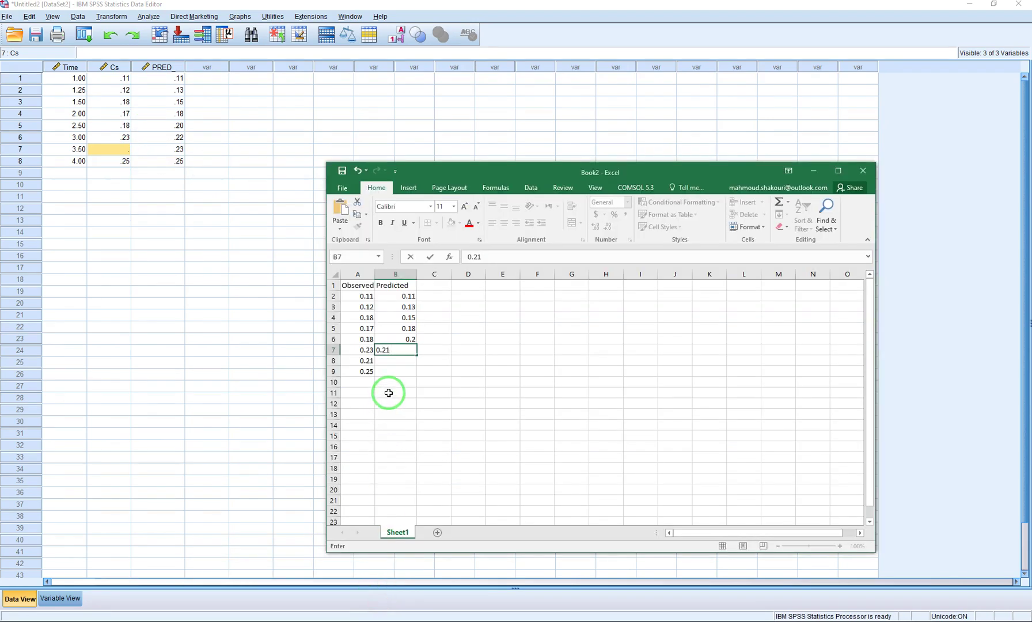
{"action": "left_click", "coordinate": [393, 366]}
{"action": "type", "text": "0.23"}
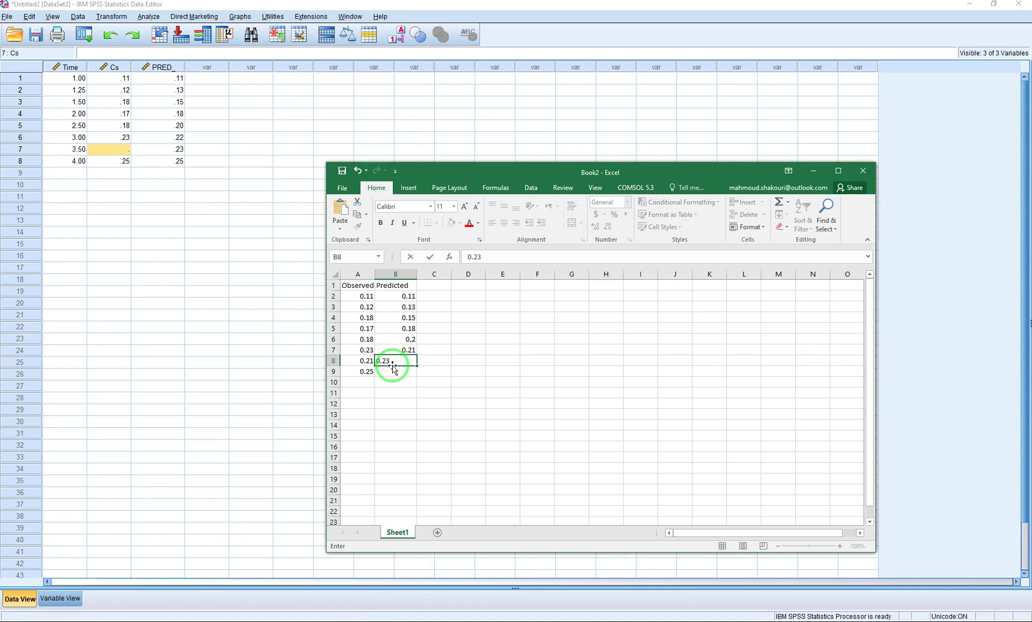
{"action": "left_click", "coordinate": [199, 306]}
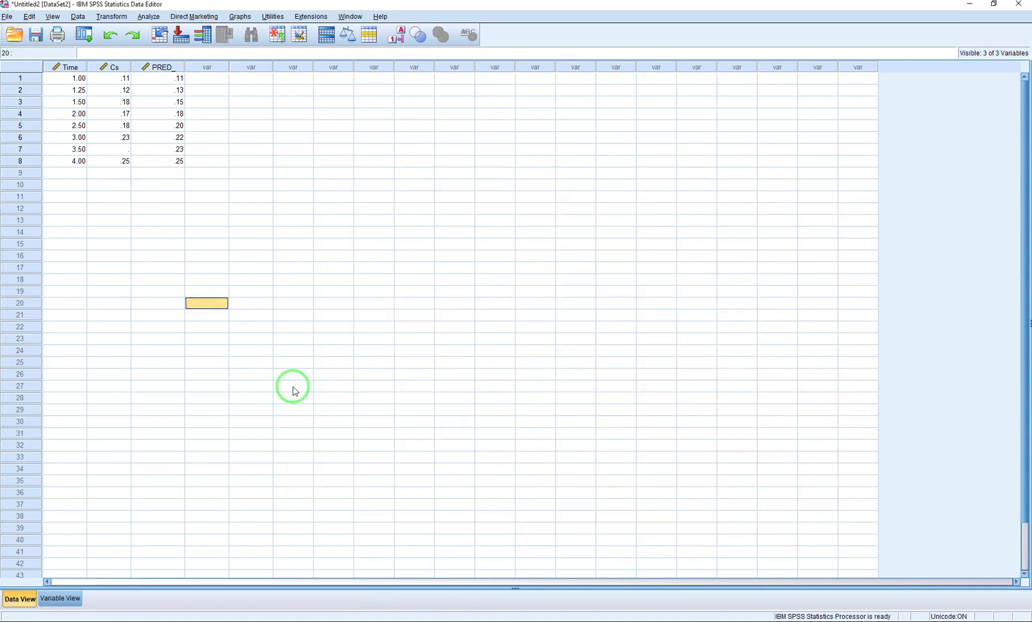
{"action": "mouse_move", "coordinate": [307, 619]}
{"action": "left_click", "coordinate": [391, 579]}
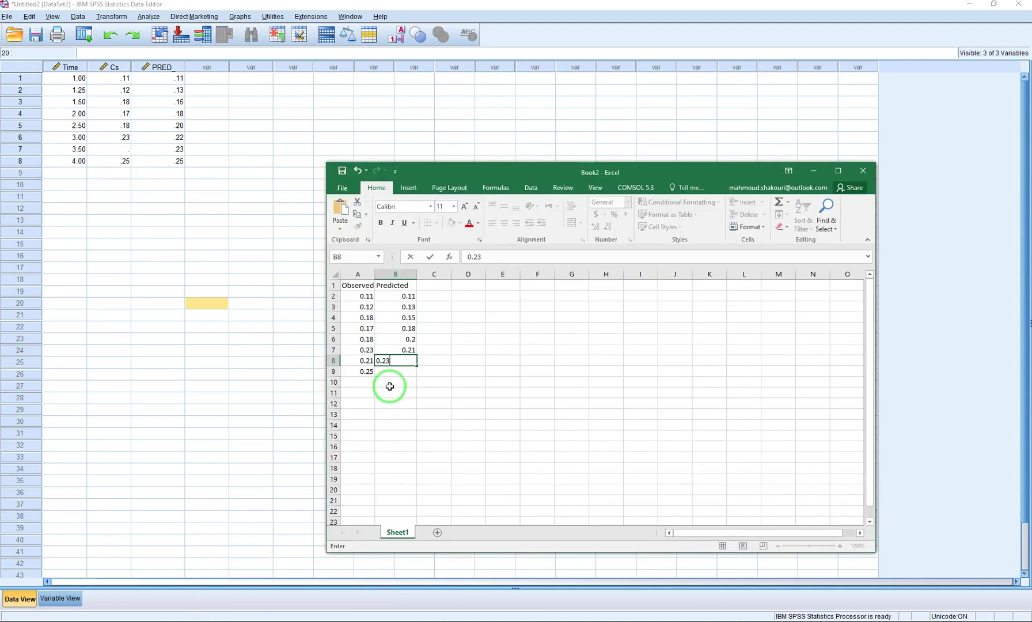
Step: Restore row 7's Cs to .21, blank row 8's Cs, and delete the old PRED_ column
{"action": "left_click", "coordinate": [123, 151]}
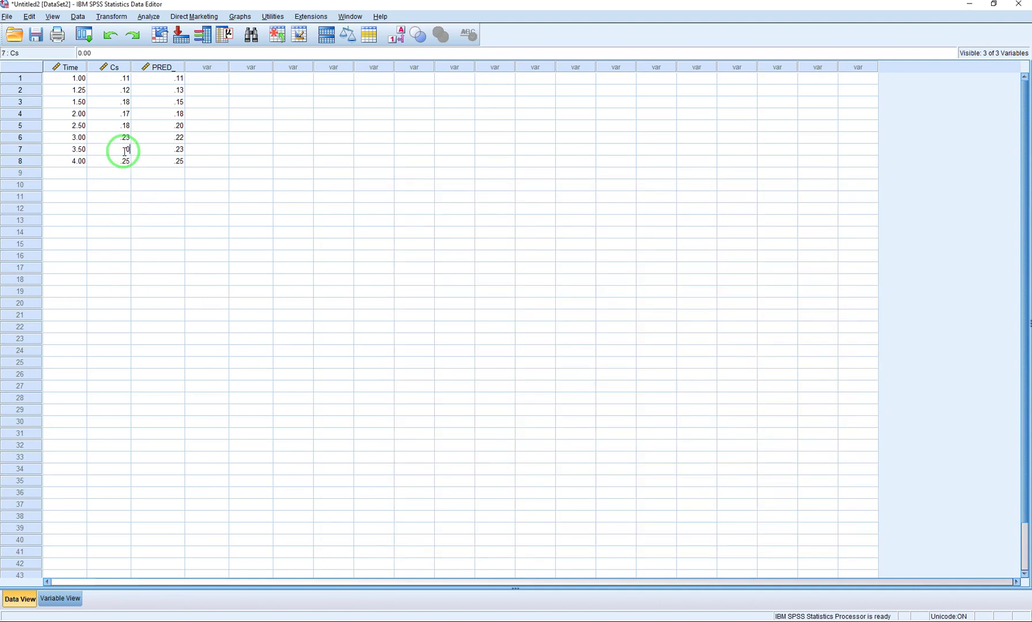
{"action": "left_click", "coordinate": [117, 173]}
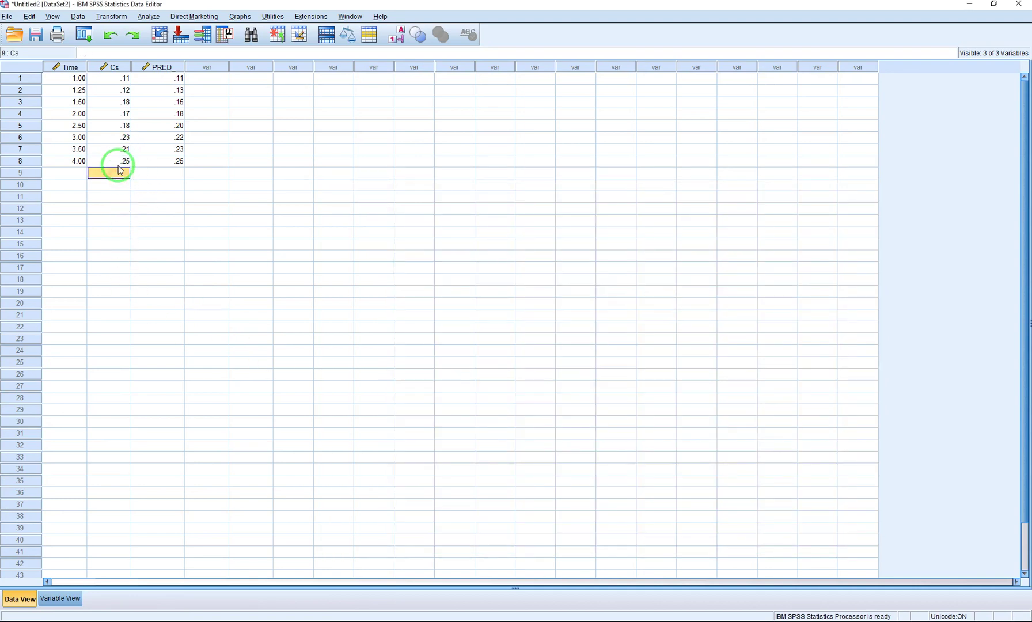
{"action": "left_click", "coordinate": [120, 163]}
{"action": "key", "text": "Delete"}
{"action": "left_click", "coordinate": [173, 67]}
{"action": "key", "text": "Delete"}
Step: Rerun the nonlinear regression and select Excel cell B9 for row 8's prediction
{"action": "left_click", "coordinate": [149, 16]}
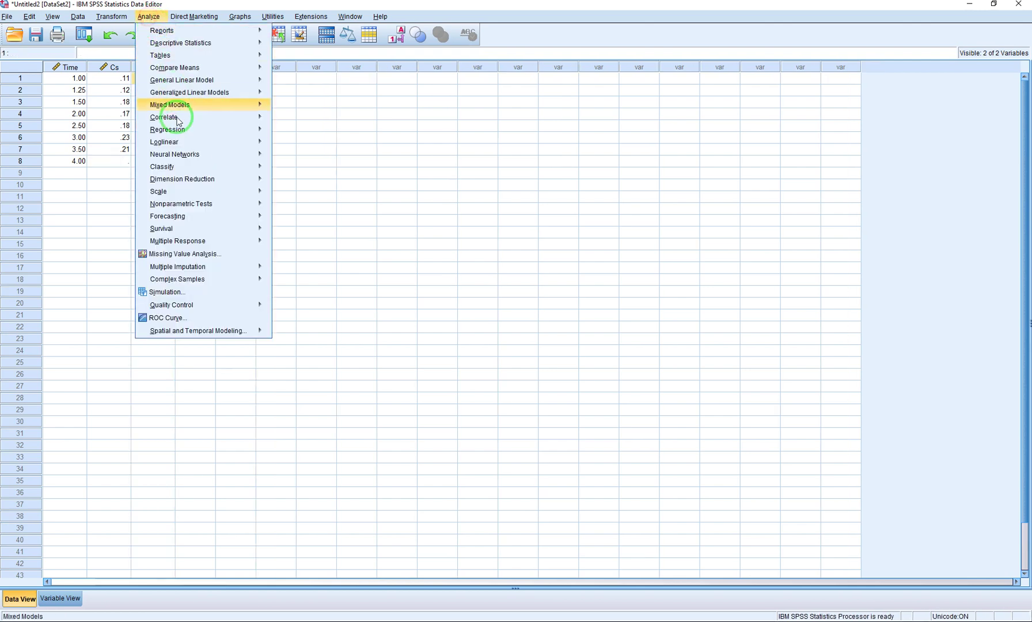
{"action": "mouse_move", "coordinate": [262, 129]}
{"action": "left_click", "coordinate": [300, 240]}
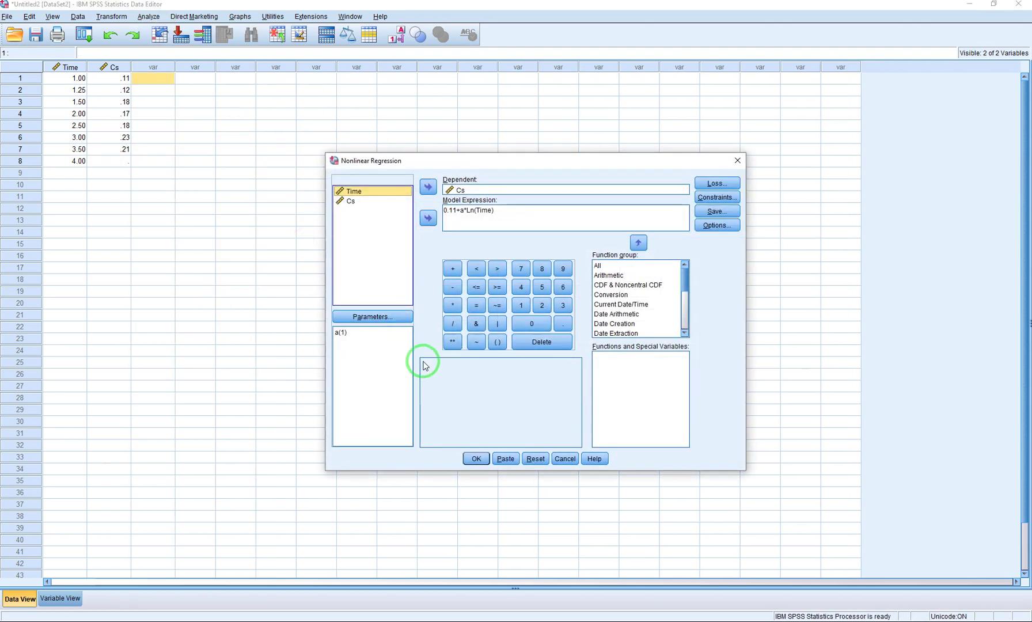
{"action": "left_click", "coordinate": [475, 459]}
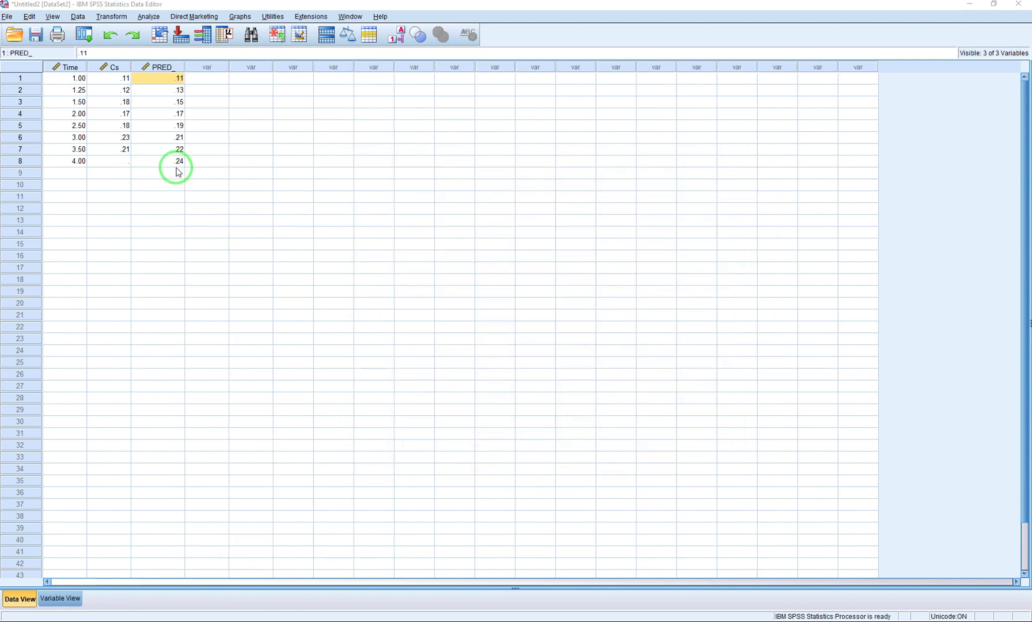
{"action": "left_click", "coordinate": [299, 620]}
{"action": "left_click", "coordinate": [334, 606]}
{"action": "left_click", "coordinate": [398, 375]}
{"action": "left_click", "coordinate": [398, 371]}
Step: Enter row 8's predicted 0.24 into Excel cell B9
{"action": "type", "text": "0.24"}
{"action": "left_click", "coordinate": [397, 413]}
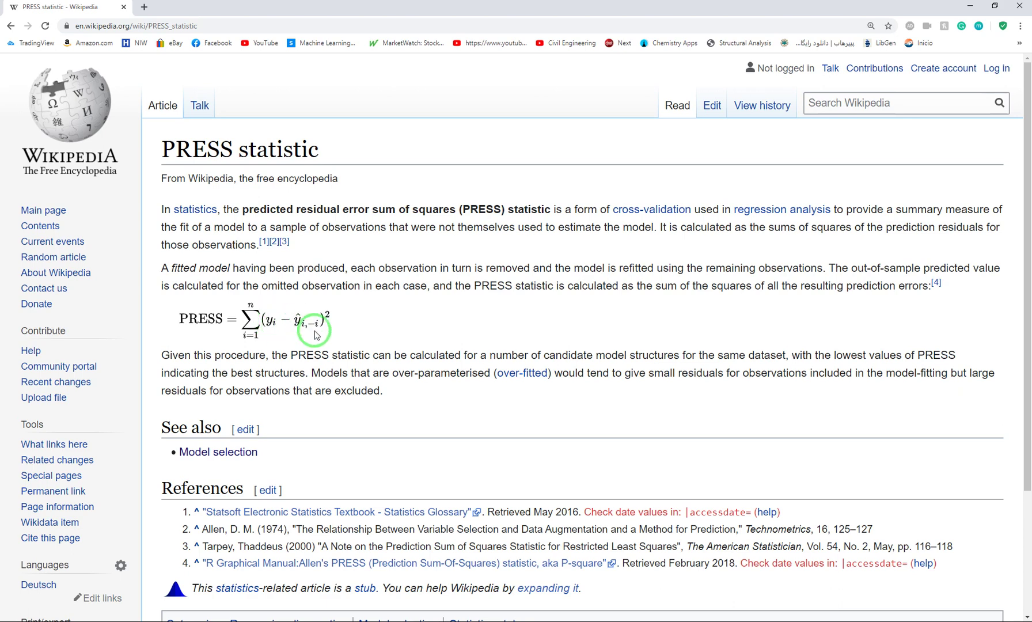
Step: Maximize the Excel workbook, widen column B, and enter =(A2-B2)^2 in cell C2
{"action": "left_click", "coordinate": [970, 6]}
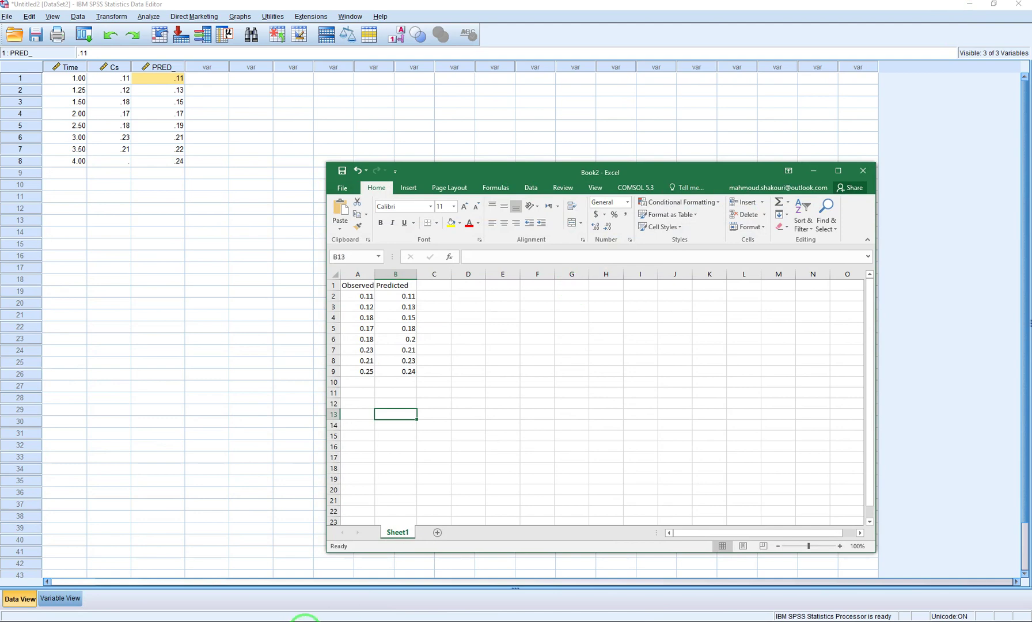
{"action": "left_click", "coordinate": [839, 171]}
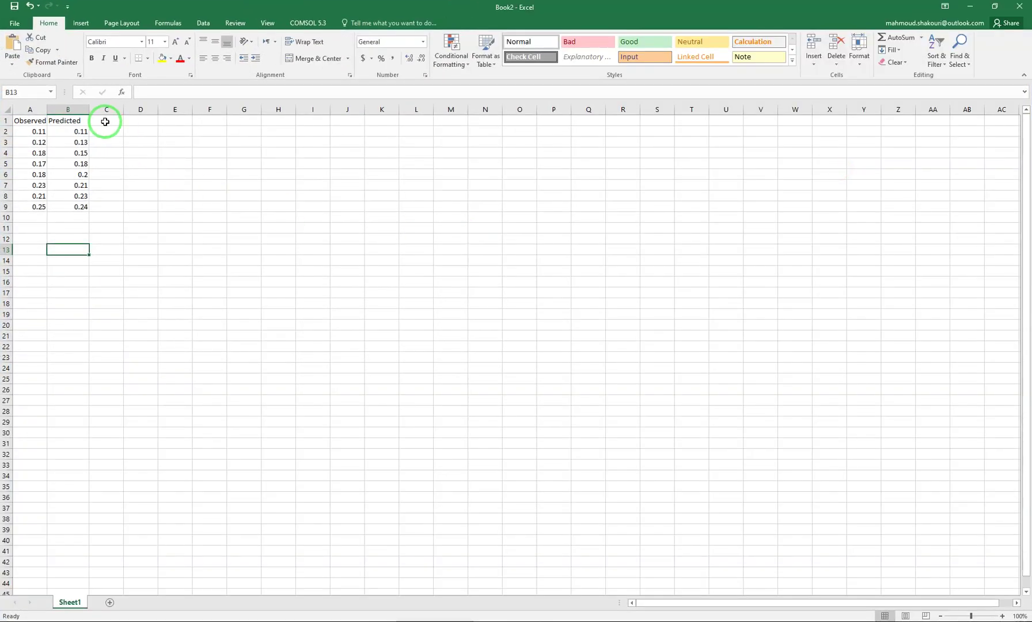
{"action": "left_click_drag", "start_coordinate": [89, 109], "coordinate": [101, 109]}
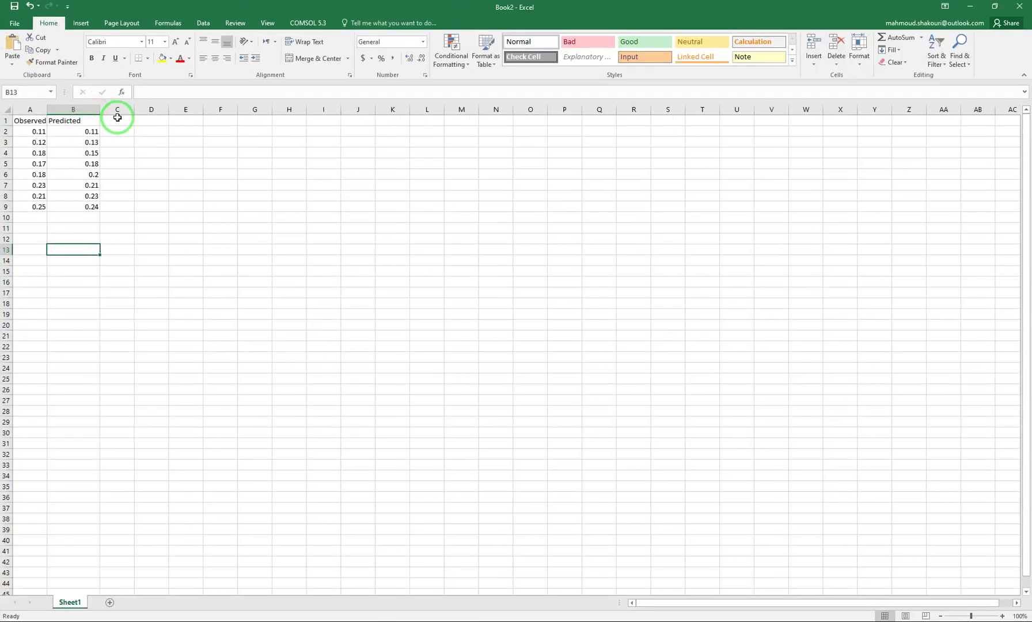
{"action": "left_click", "coordinate": [118, 121]}
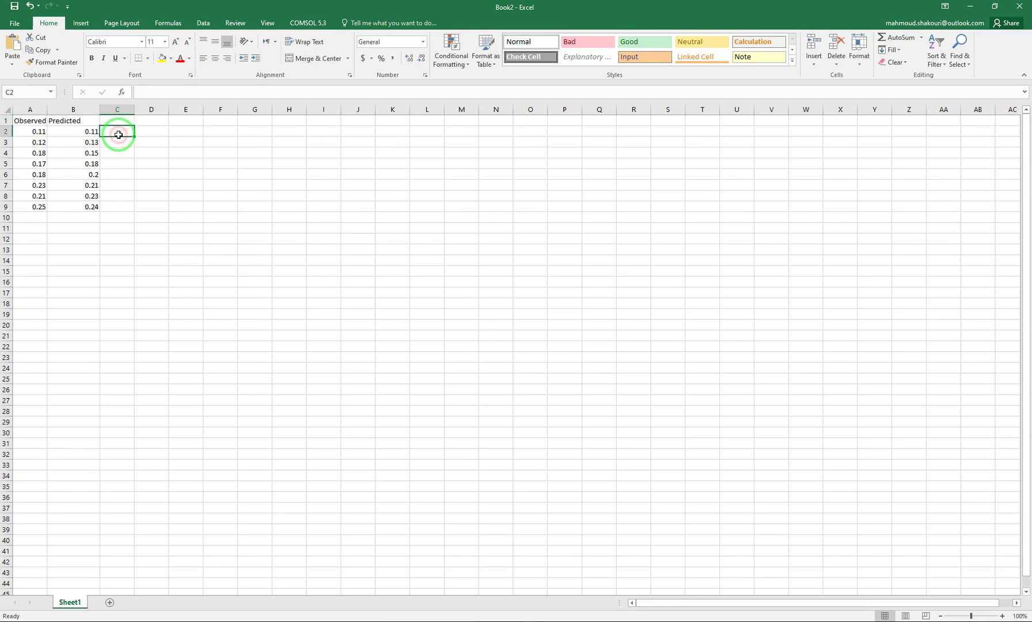
{"action": "type", "text": "=("}
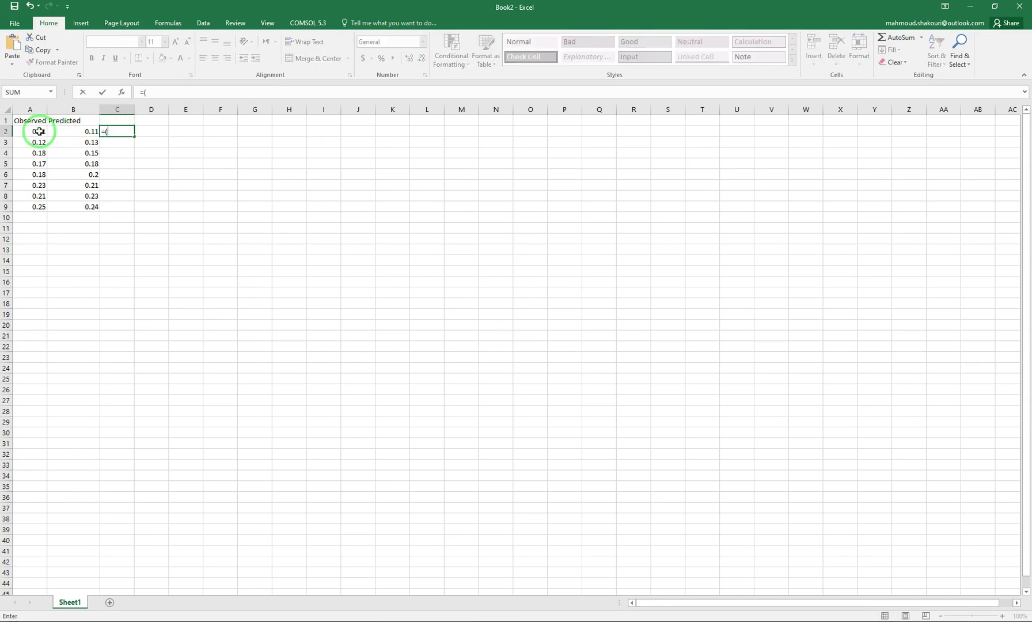
{"action": "type", "text": "A2-"}
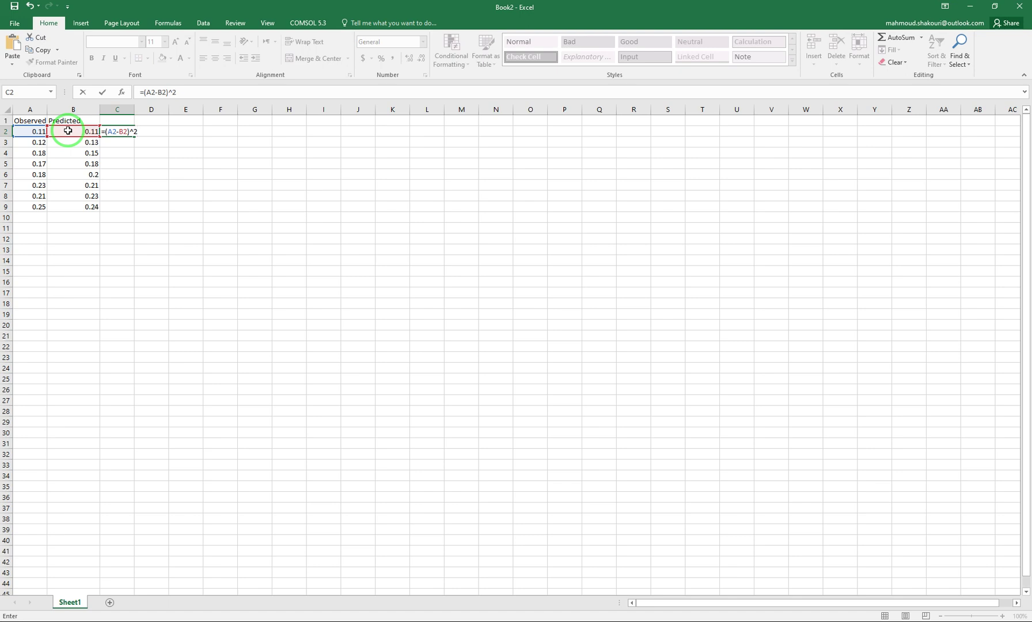
{"action": "key", "text": "Return"}
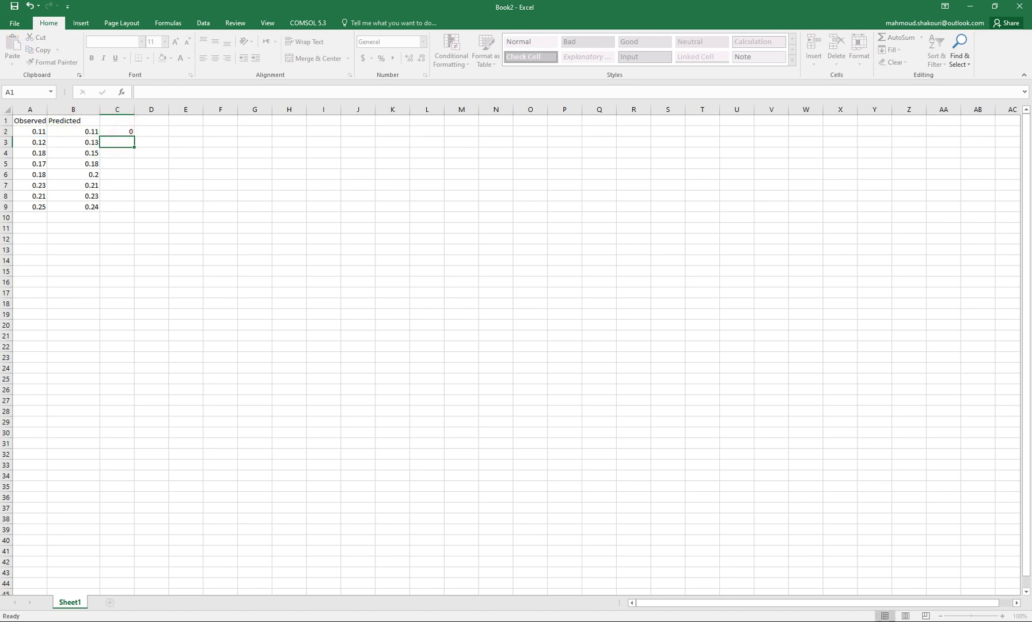
Step: Fill the squared-residual formula from C2 down through C9
{"action": "left_click", "coordinate": [127, 133]}
{"action": "left_click_drag", "start_coordinate": [134, 136], "coordinate": [133, 212]}
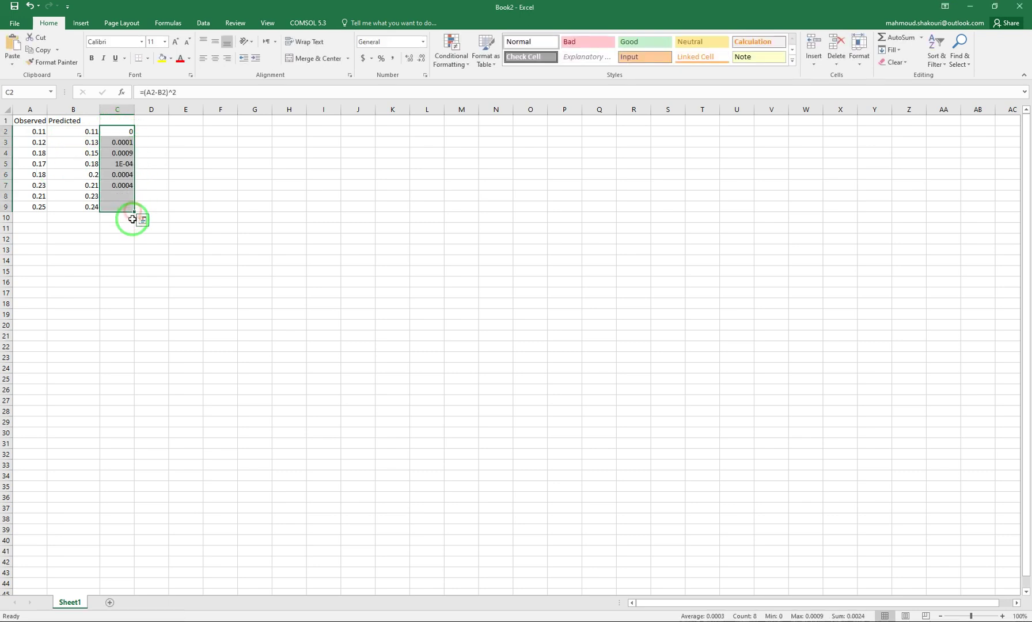
{"action": "double_click", "coordinate": [115, 144]}
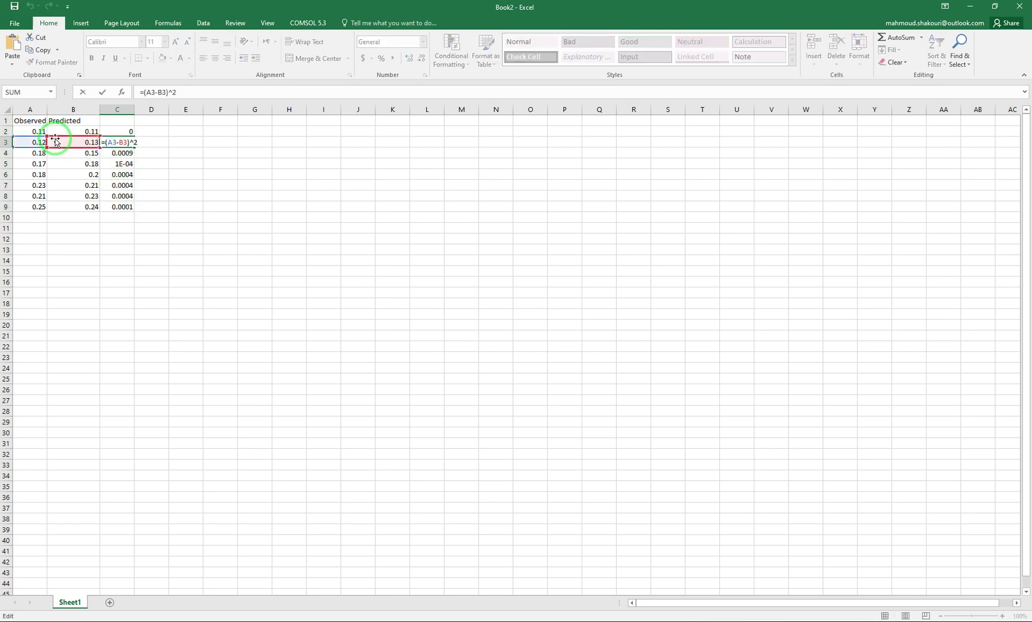
Step: Total the squared residuals as 0.0024 in C11 with AutoSum and label it PRESS in B11
{"action": "left_click", "coordinate": [117, 228]}
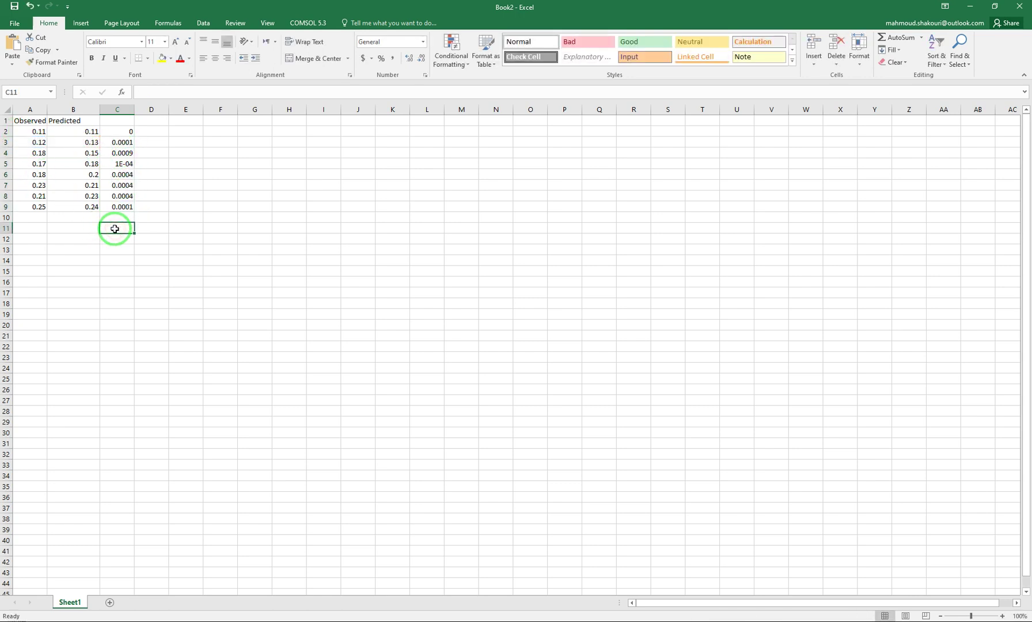
{"action": "left_click", "coordinate": [886, 38]}
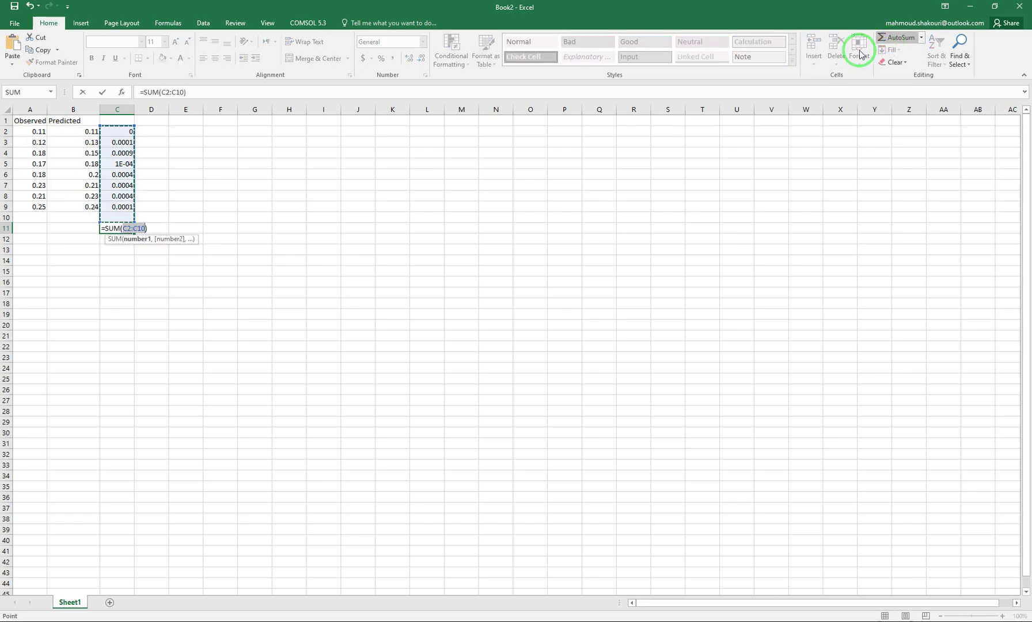
{"action": "key", "text": "Return"}
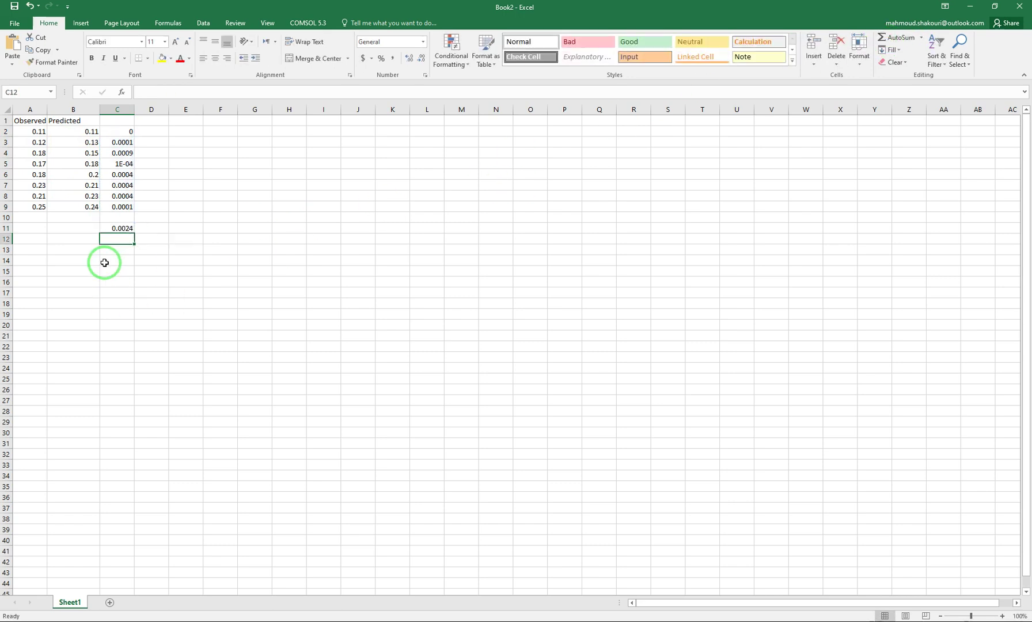
{"action": "left_click", "coordinate": [88, 228]}
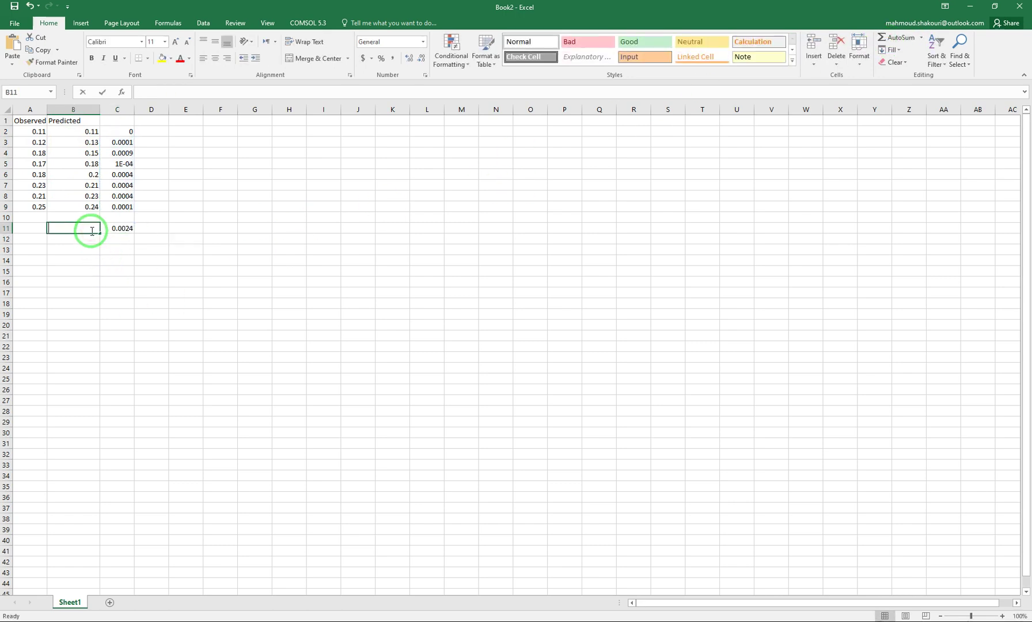
{"action": "type", "text": "PRESS"}
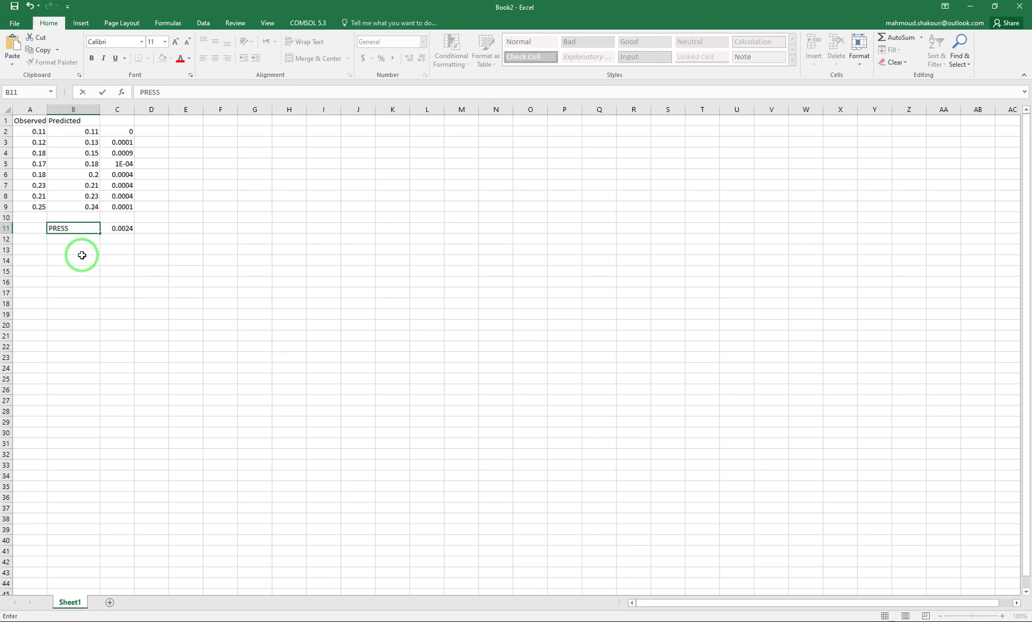
{"action": "left_click", "coordinate": [81, 259]}
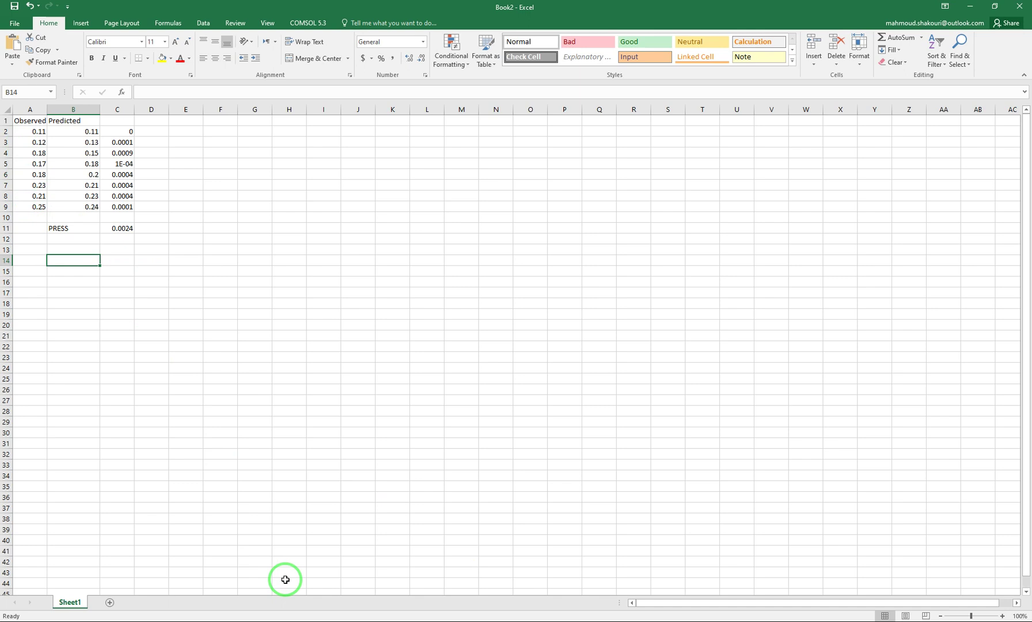
{"action": "mouse_move", "coordinate": [320, 617]}
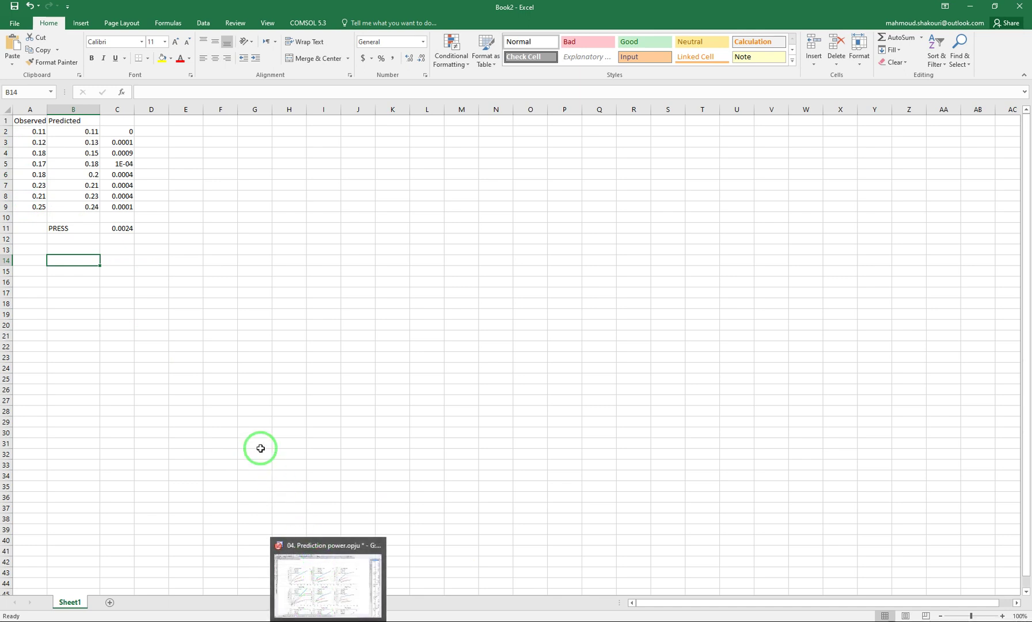